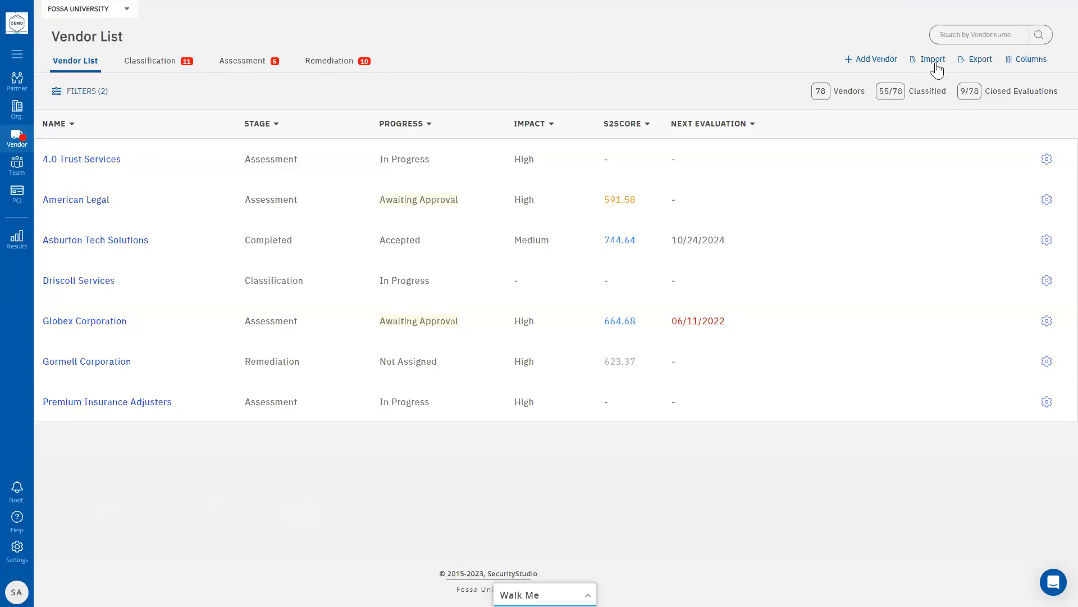
Search the vendor ecosystem for 'Great Con Inc' from Add Vendor
click(881, 62)
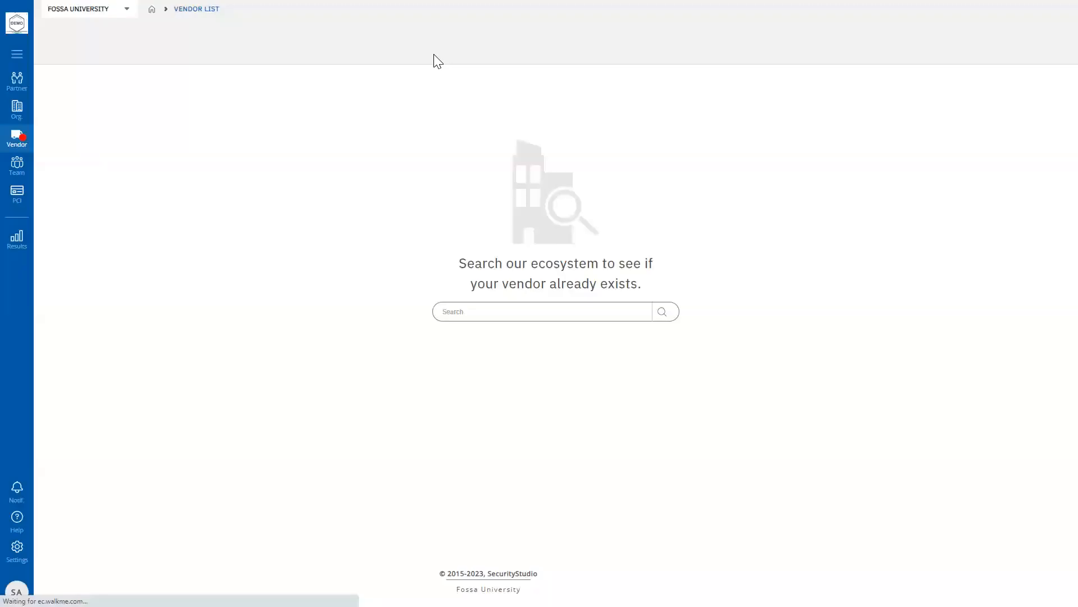
click(517, 312)
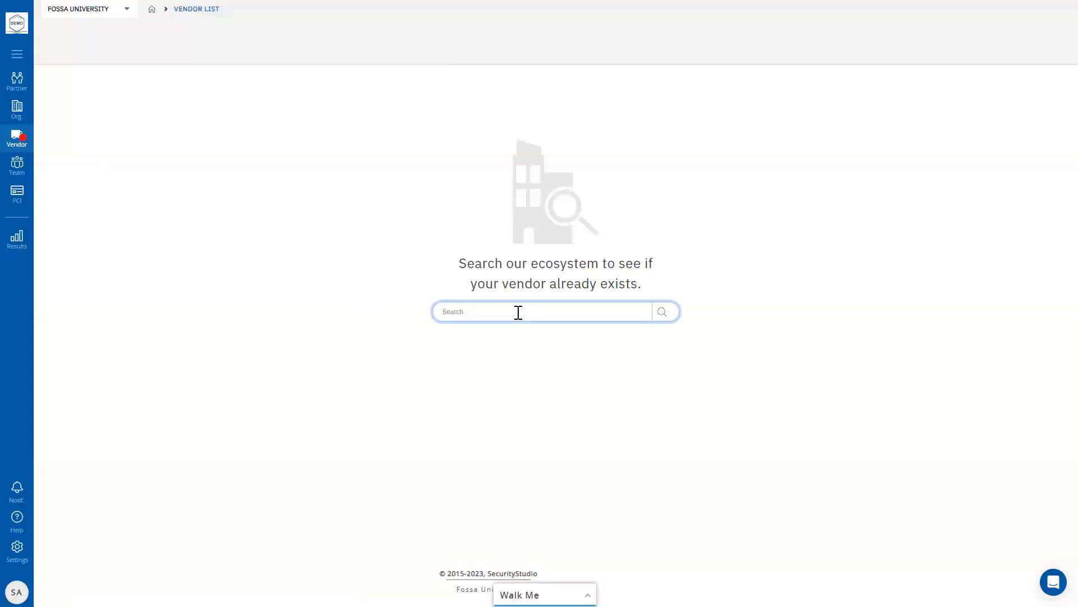
text(Great Con Inc.)
click(662, 313)
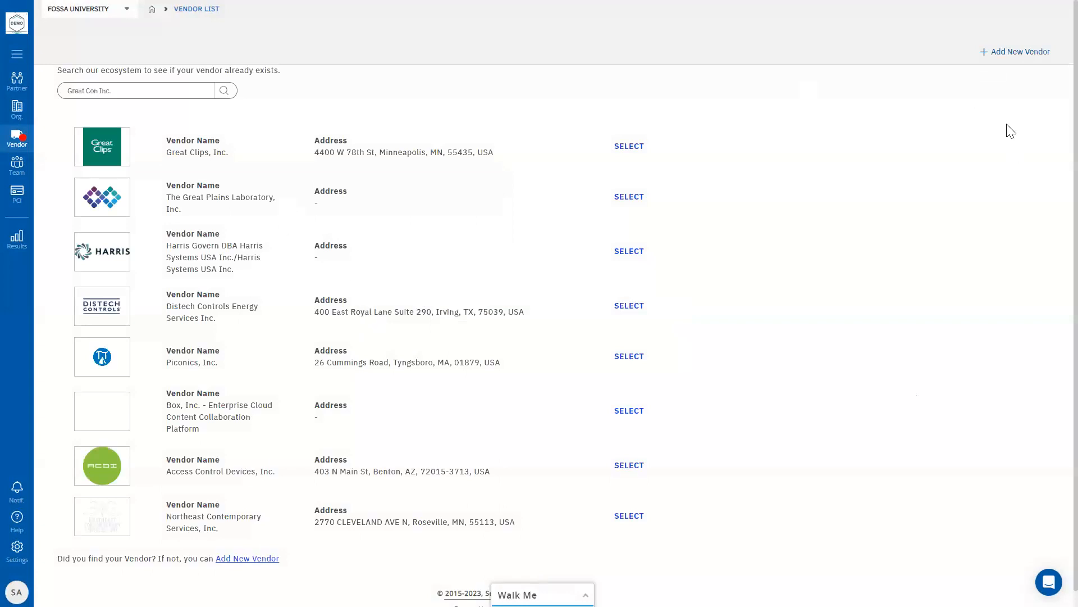
Enter 'Great Con Inc' as the new vendor's name and submit the form
click(1000, 54)
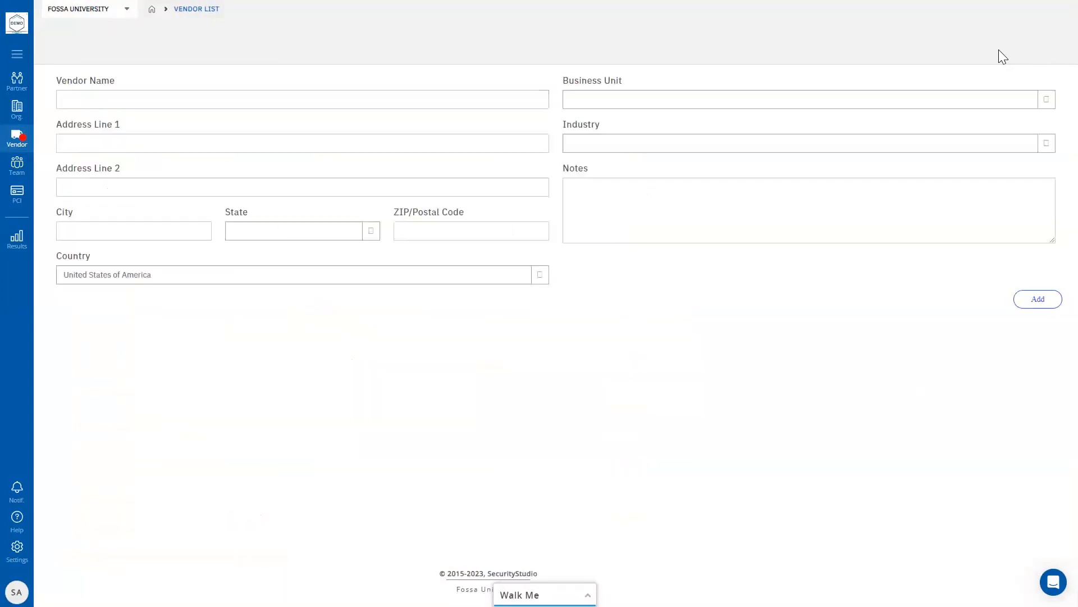
click(150, 93)
text(Great Con Inc.)
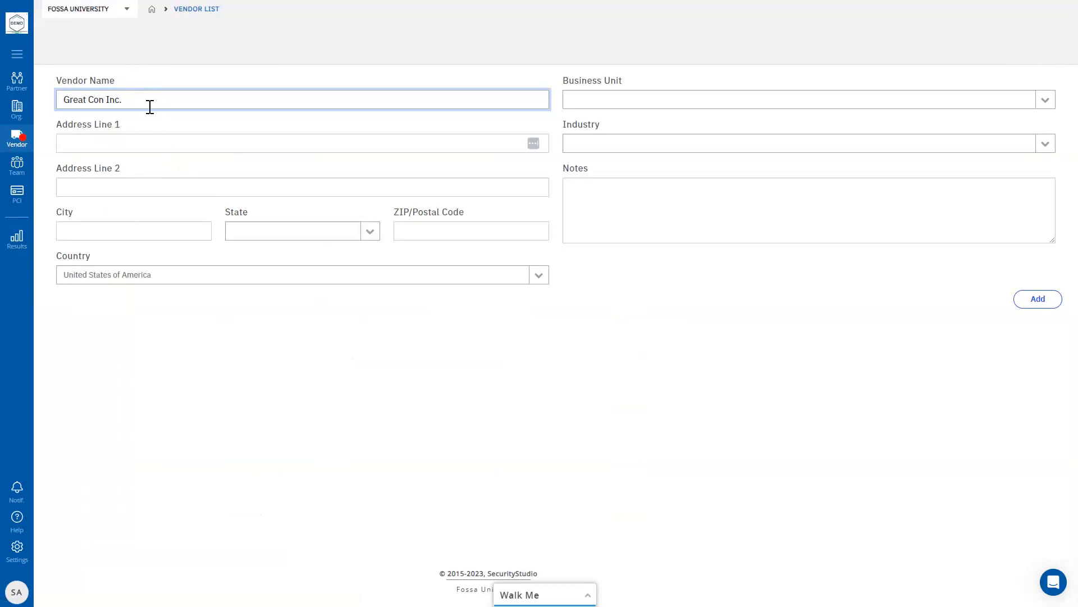
click(1033, 302)
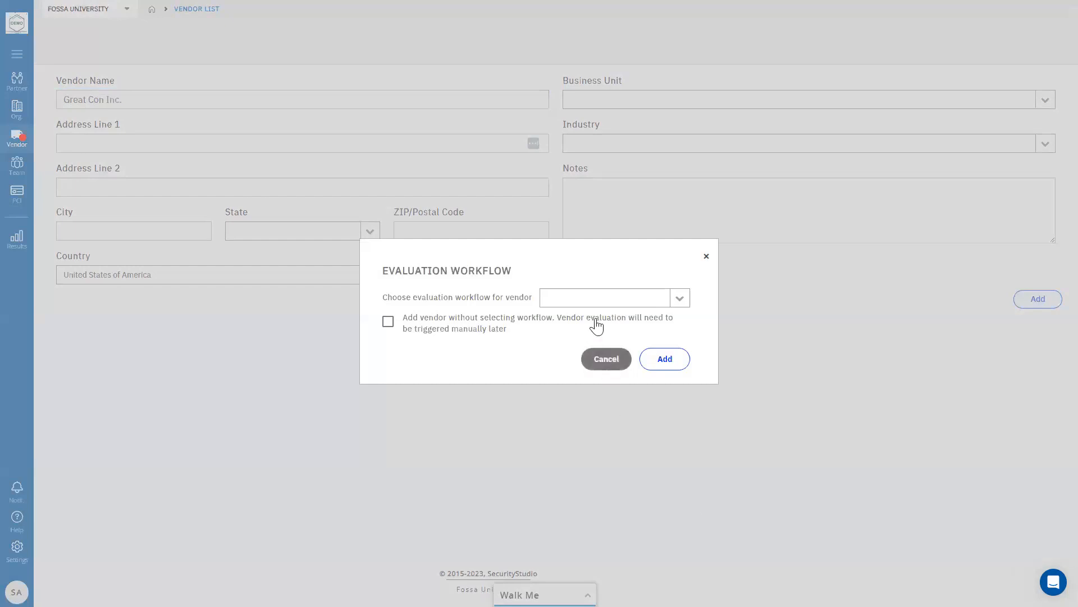
Choose Standard Workflow as the evaluation workflow and add the vendor
click(601, 301)
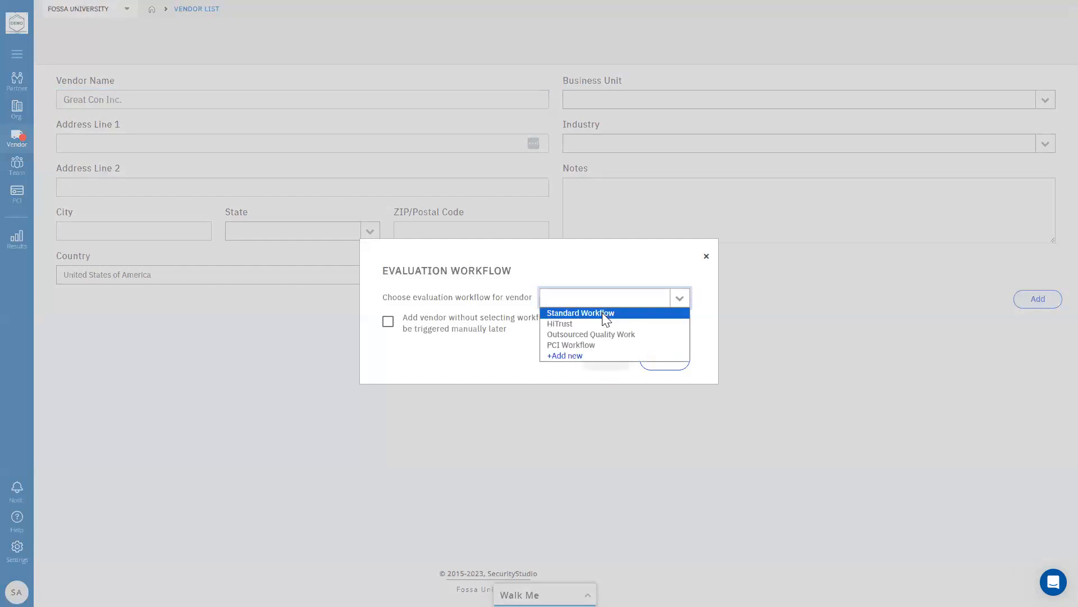
click(605, 315)
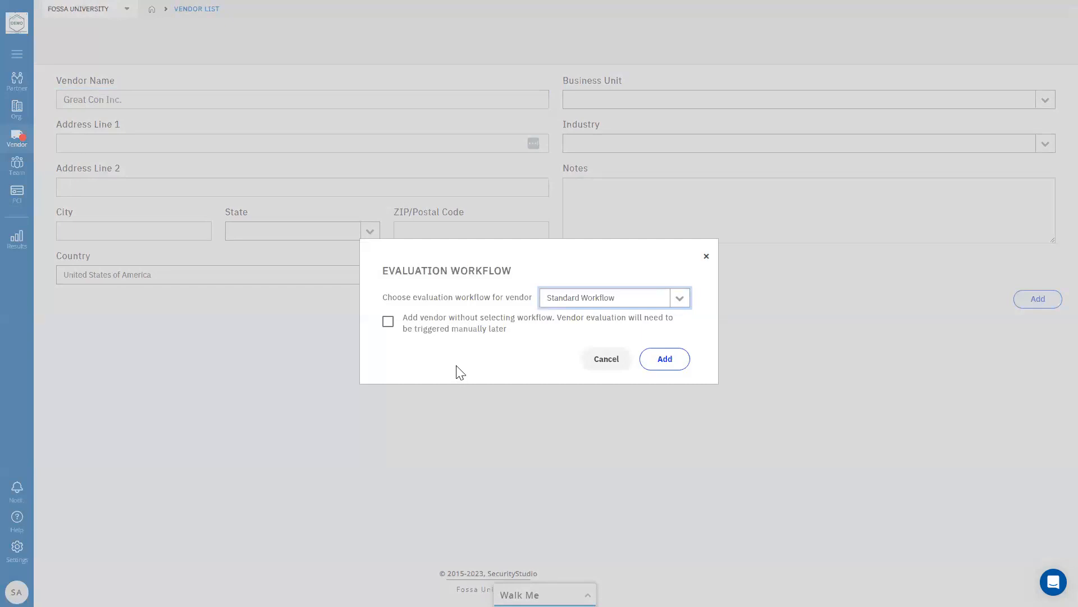
click(680, 299)
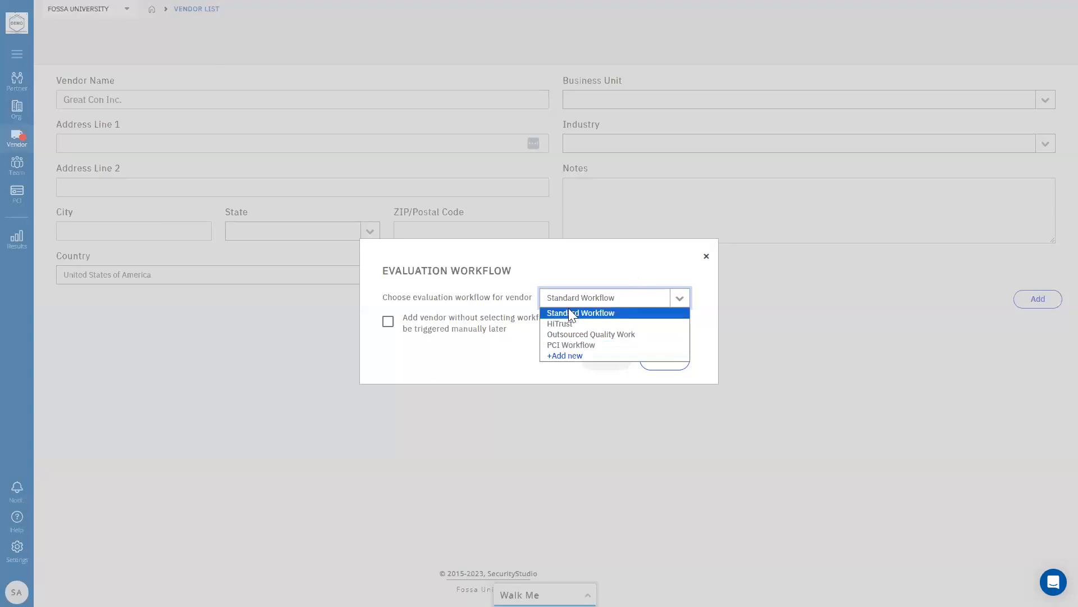
click(570, 312)
click(665, 365)
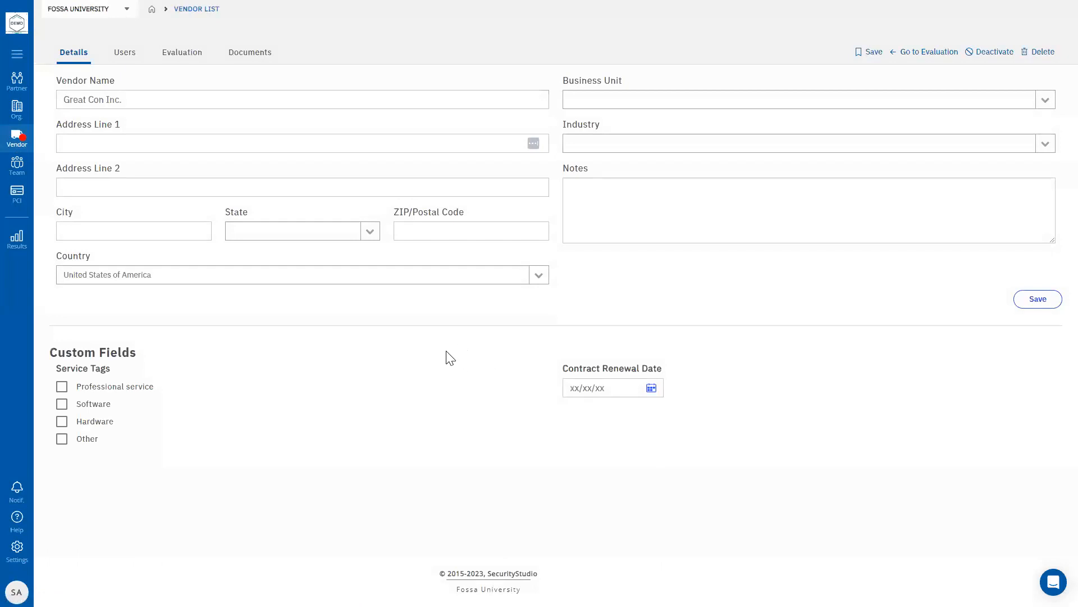
Open the October 2023 evaluation from Great Con Inc.'s Evaluation section
click(191, 61)
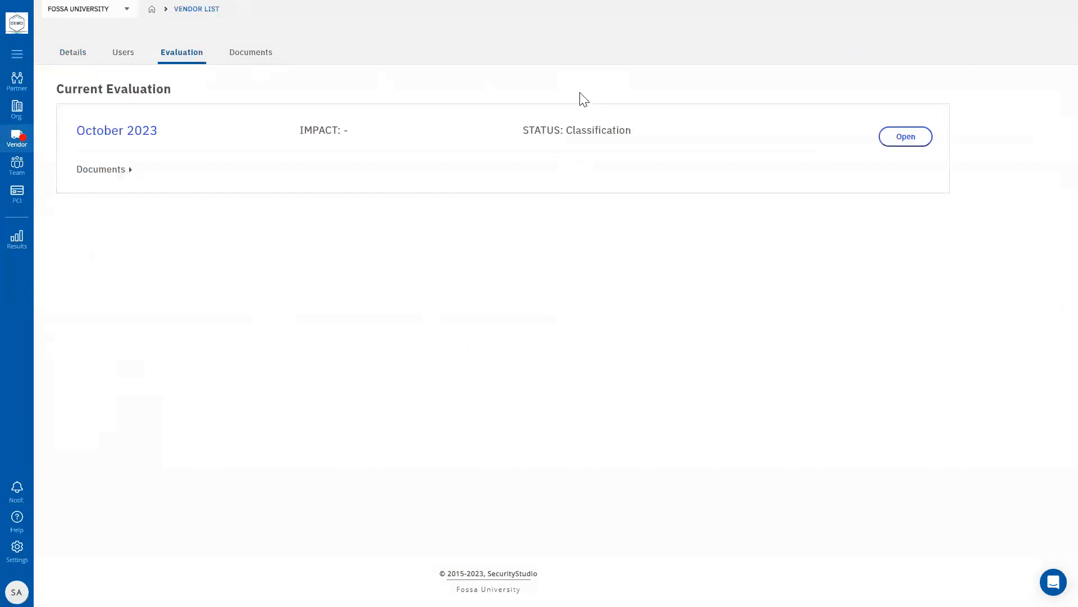
click(901, 139)
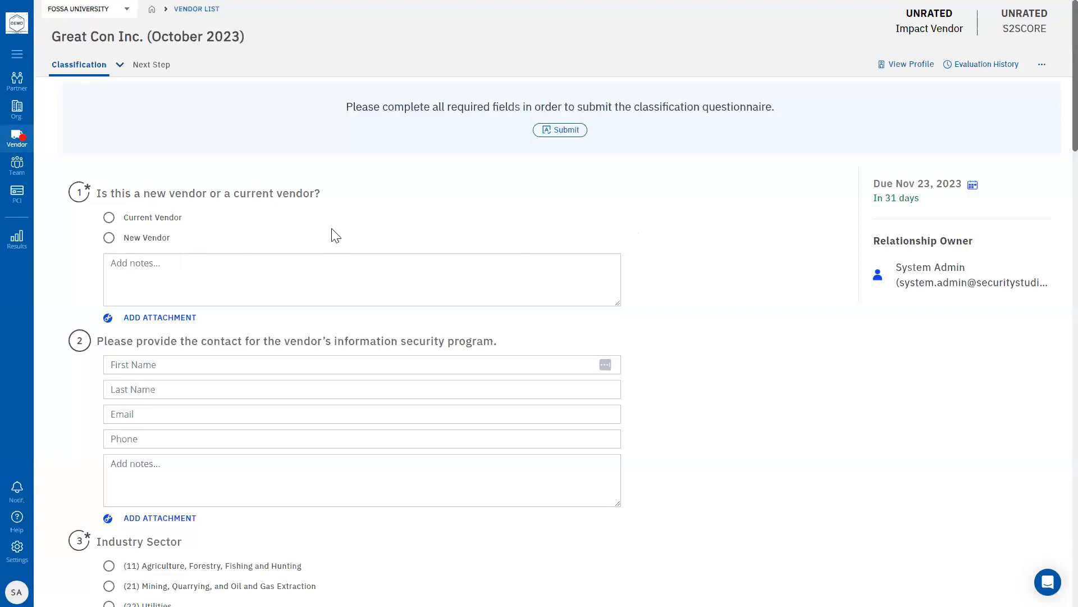
Mark Great Con Inc. as a current vendor and enter the contact's first name, last name and e-mail
click(108, 218)
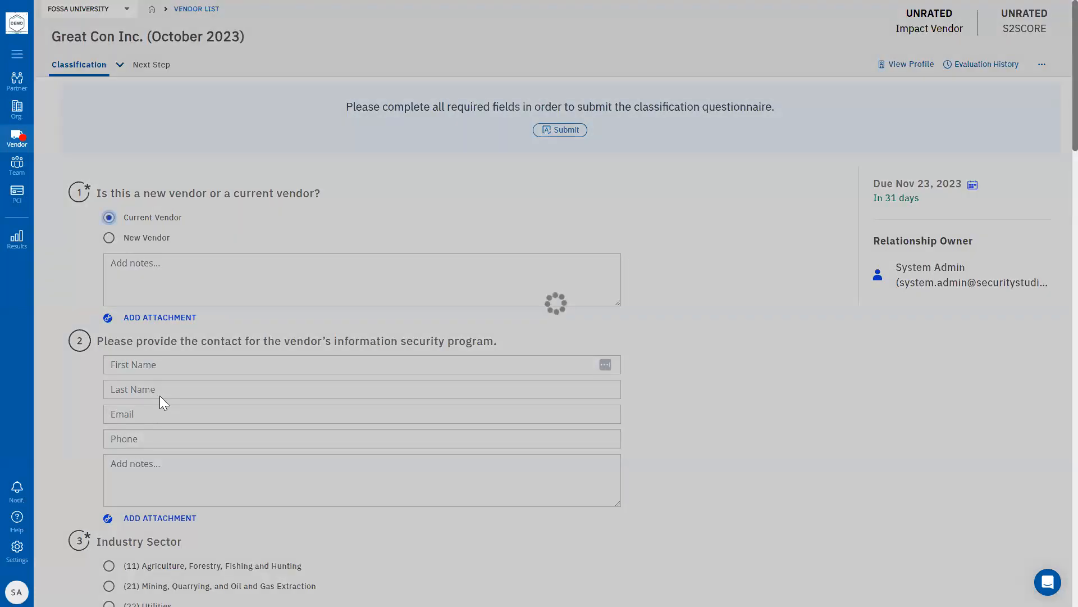
scroll(225, 322, down, 2)
click(180, 253)
text(Joe)
key(Tab)
text(Smith)
key(Tab)
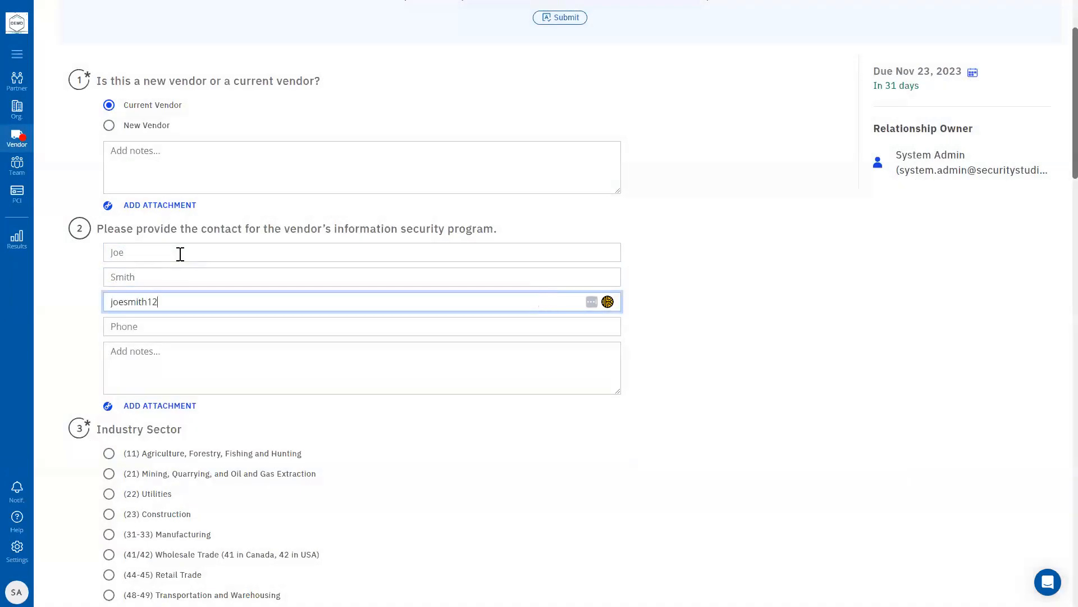
Set the industry sector to (51) Information
scroll(155, 430, down, 2)
scroll(204, 412, down, 2)
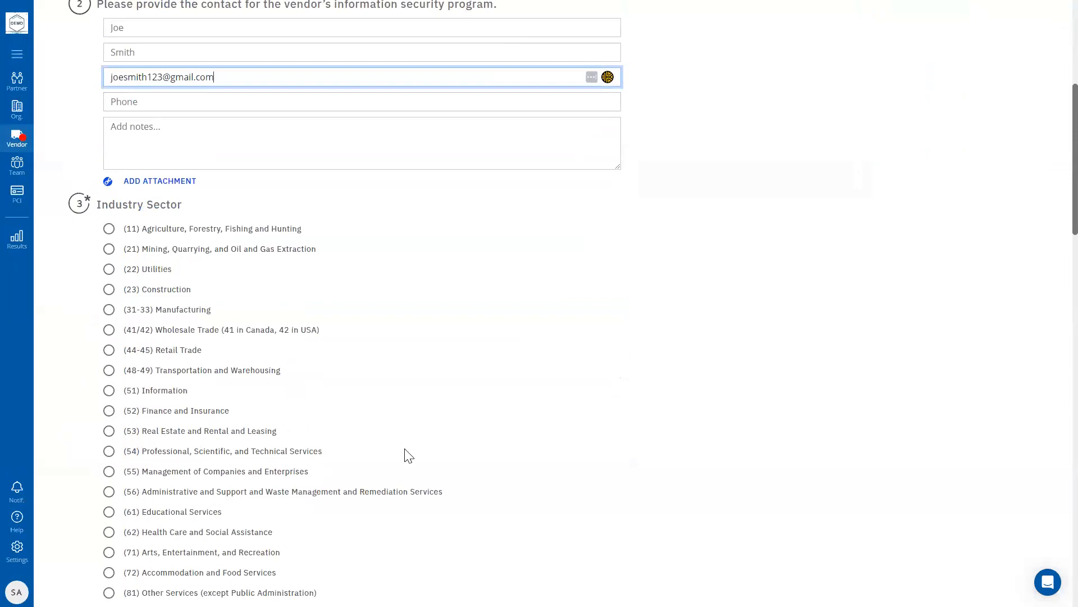
click(110, 391)
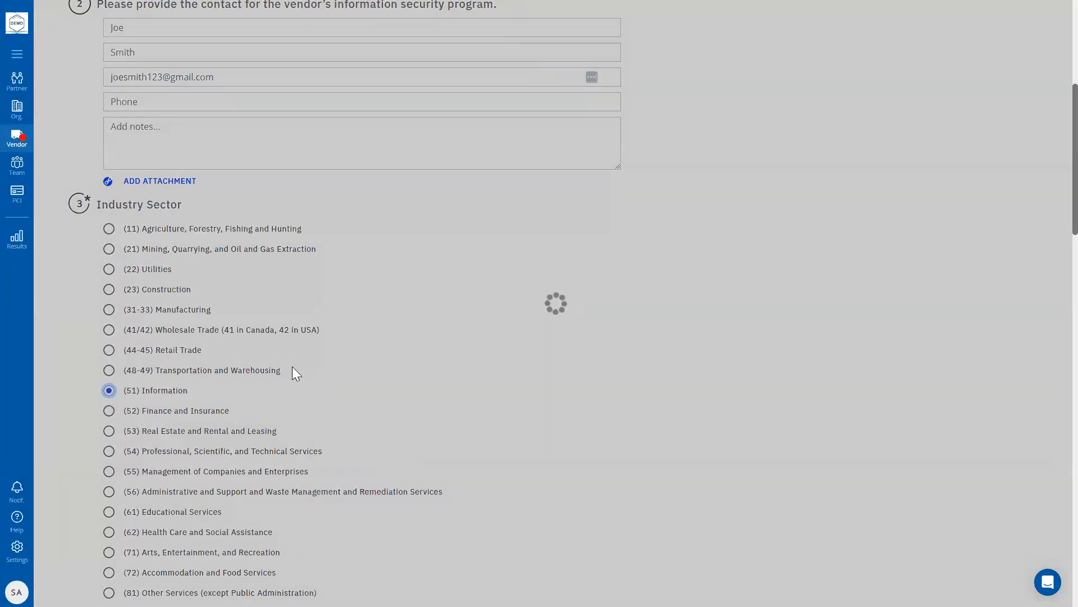
Answer annual revenue $10,000,000 - $50,000,000, confidential records shared yes, count 1,000 - 10,000
scroll(330, 365, down, 2)
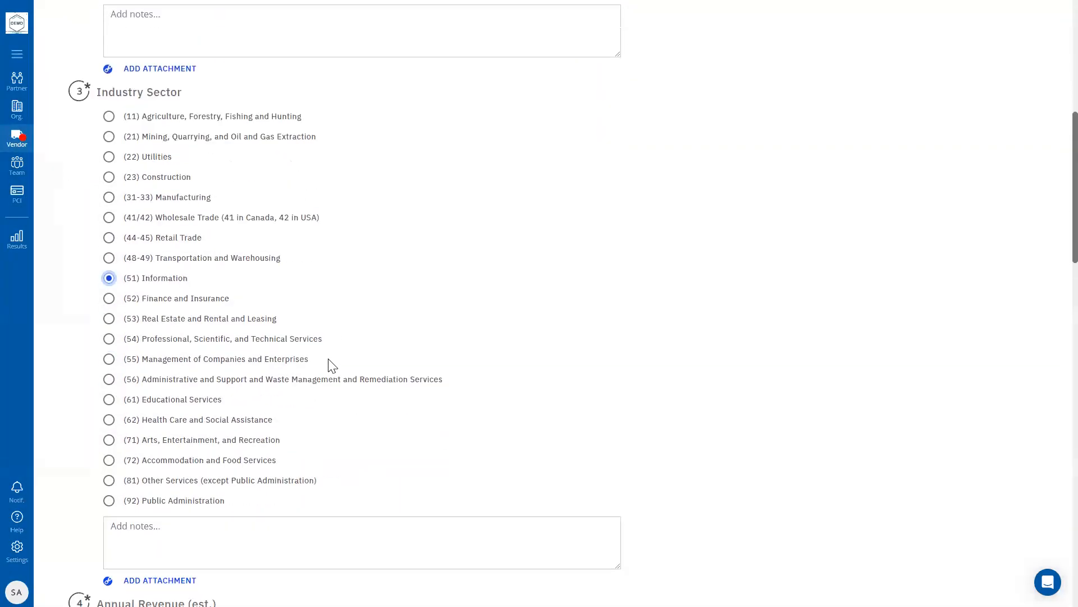
scroll(335, 368, down, 4)
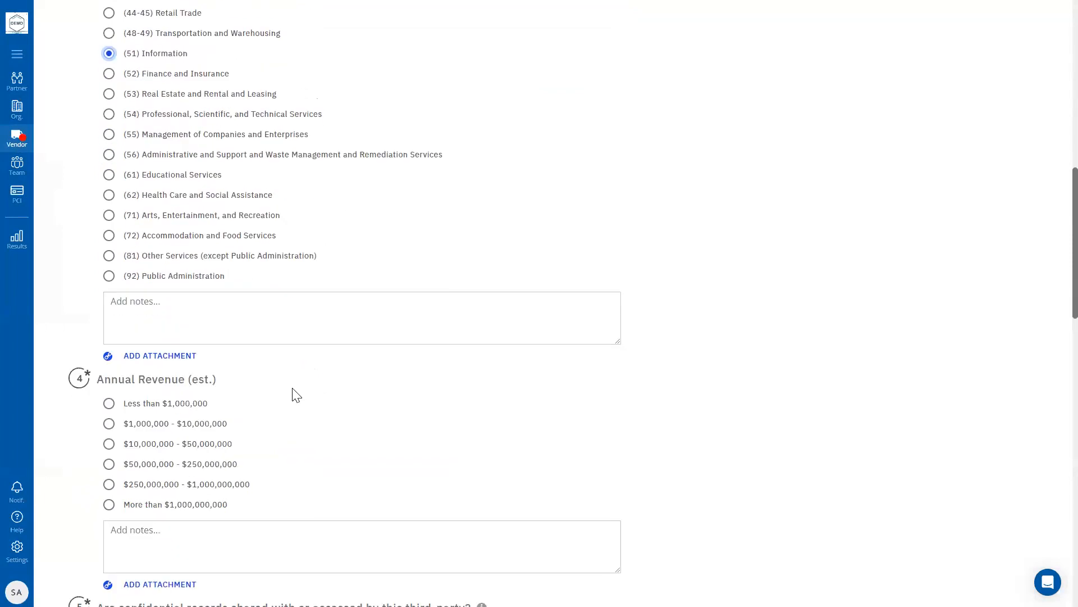
scroll(296, 395, down, 1)
click(109, 388)
scroll(418, 355, down, 4)
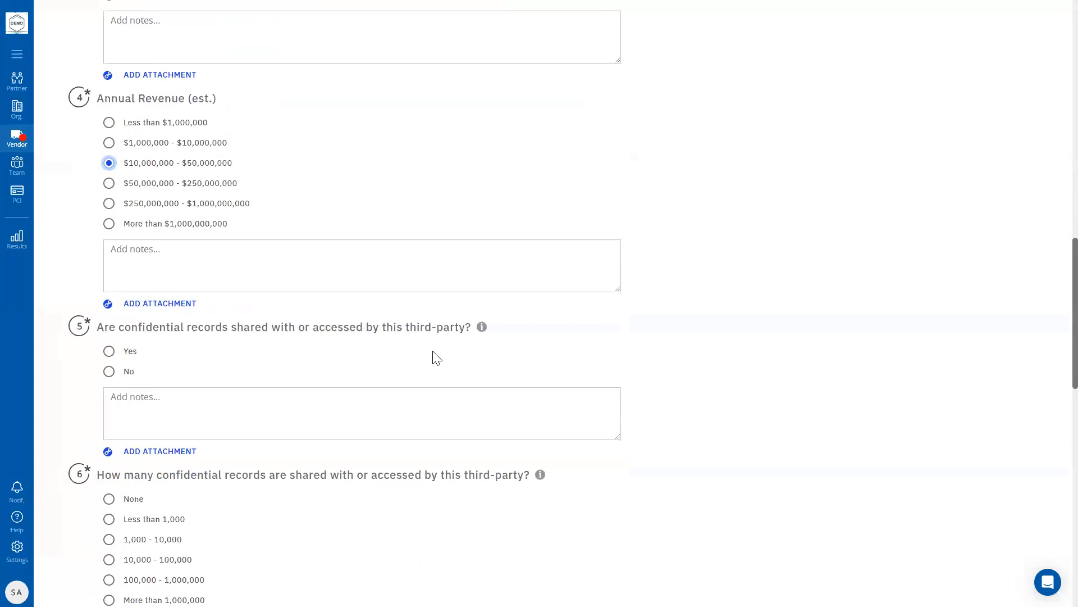
scroll(437, 357, down, 1)
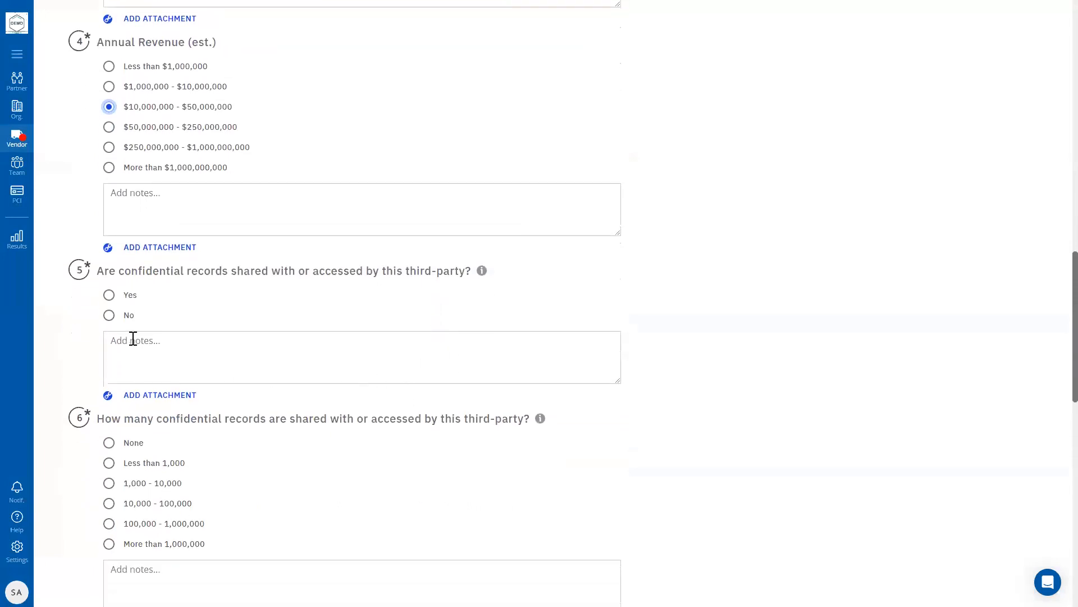
click(130, 295)
scroll(181, 403, down, 2)
click(109, 373)
Answer 1,000 - 10,000 non-confidential records, logical access only, offsite data yes, mission critical
scroll(485, 386, down, 3)
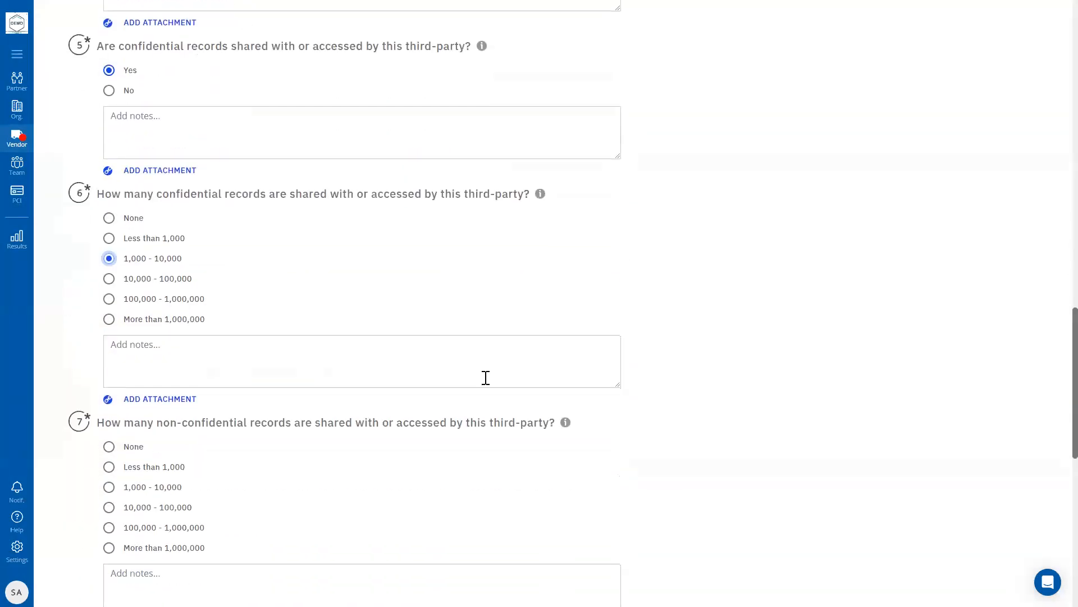
scroll(483, 377, down, 2)
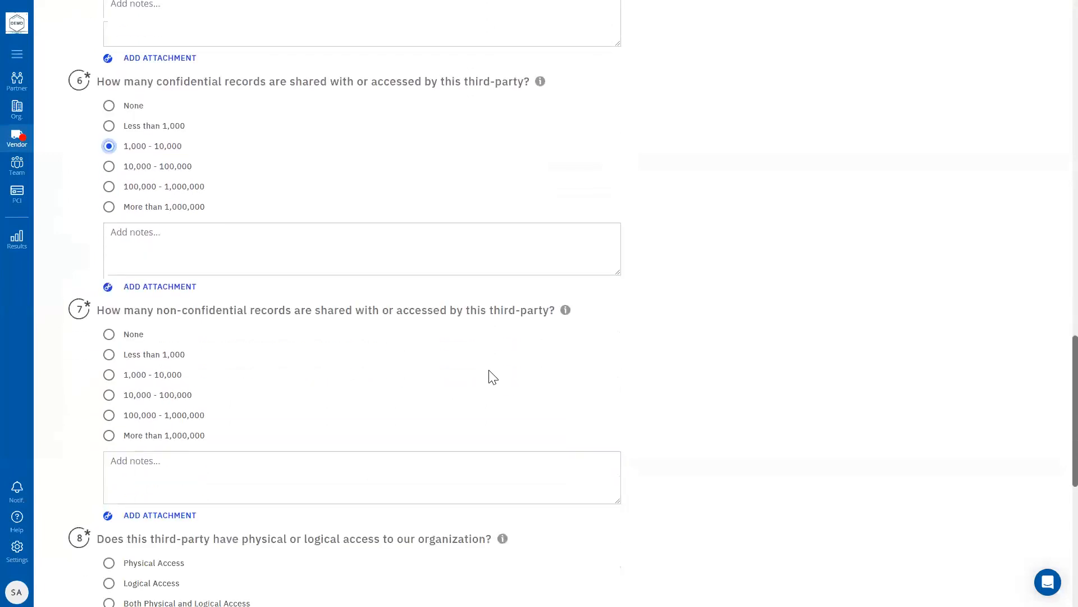
click(109, 375)
scroll(300, 375, down, 1)
scroll(109, 414, down, 2)
click(109, 415)
scroll(312, 413, down, 1)
scroll(316, 409, down, 3)
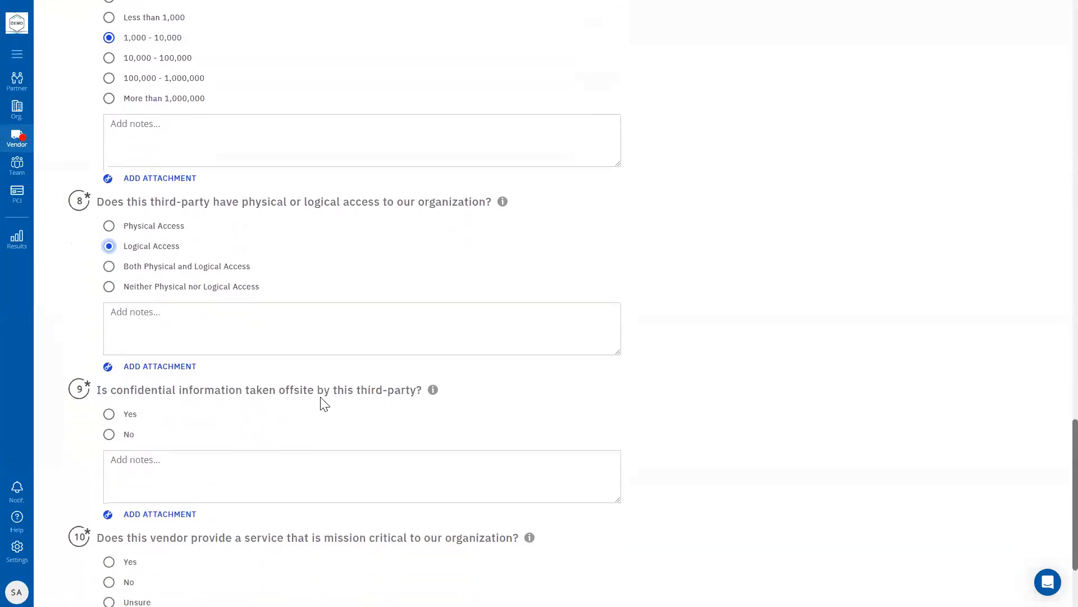
click(109, 414)
scroll(195, 425, down, 1)
scroll(196, 426, down, 2)
click(109, 415)
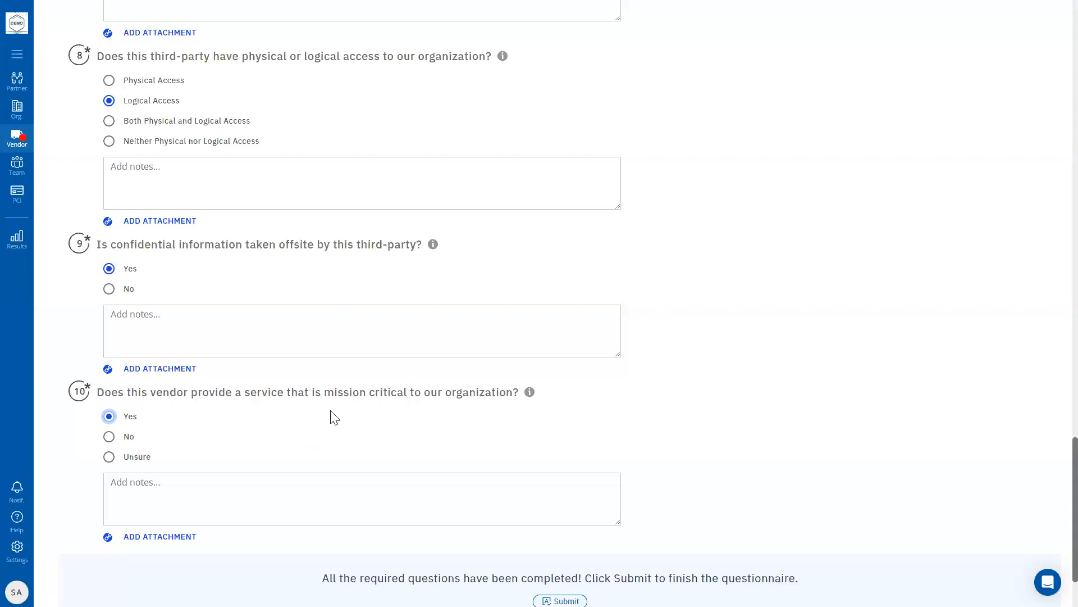
Submit the classification questionnaire and return to the top of the form
scroll(737, 366, down, 2)
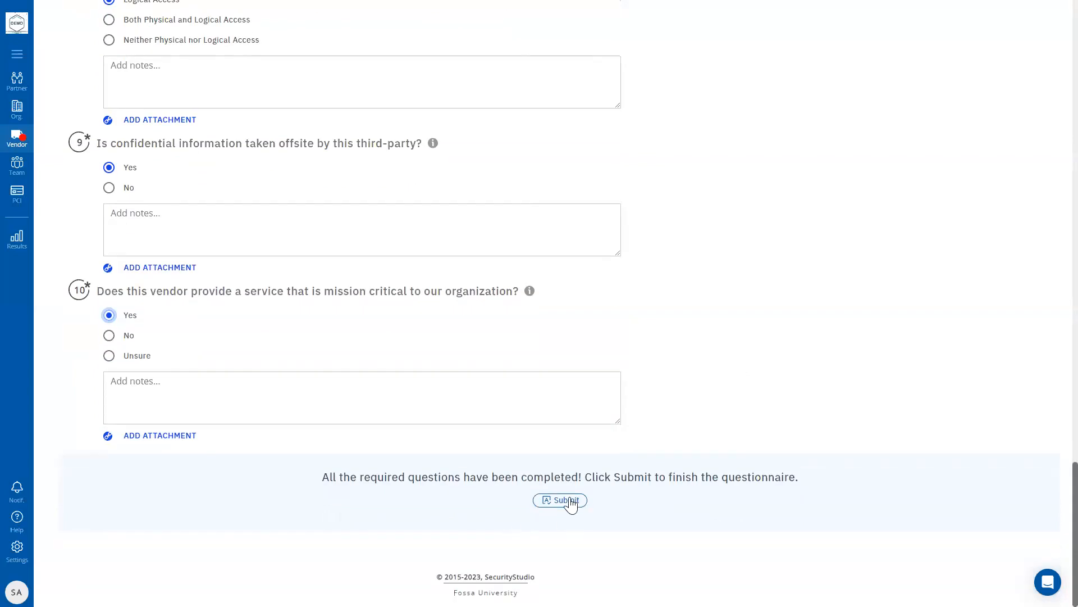
click(565, 500)
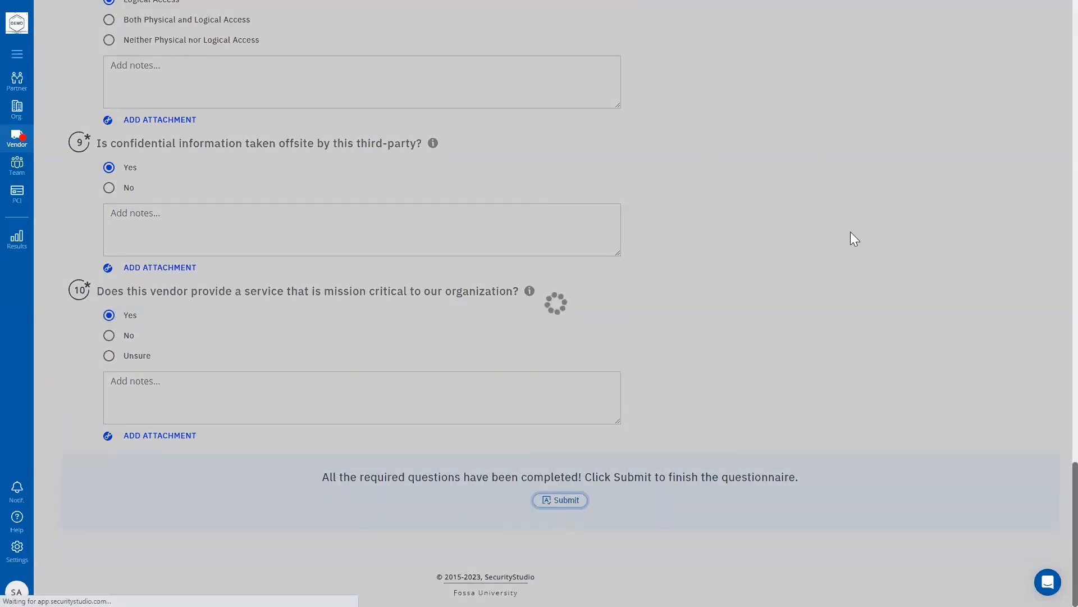
scroll(811, 243, down, 20)
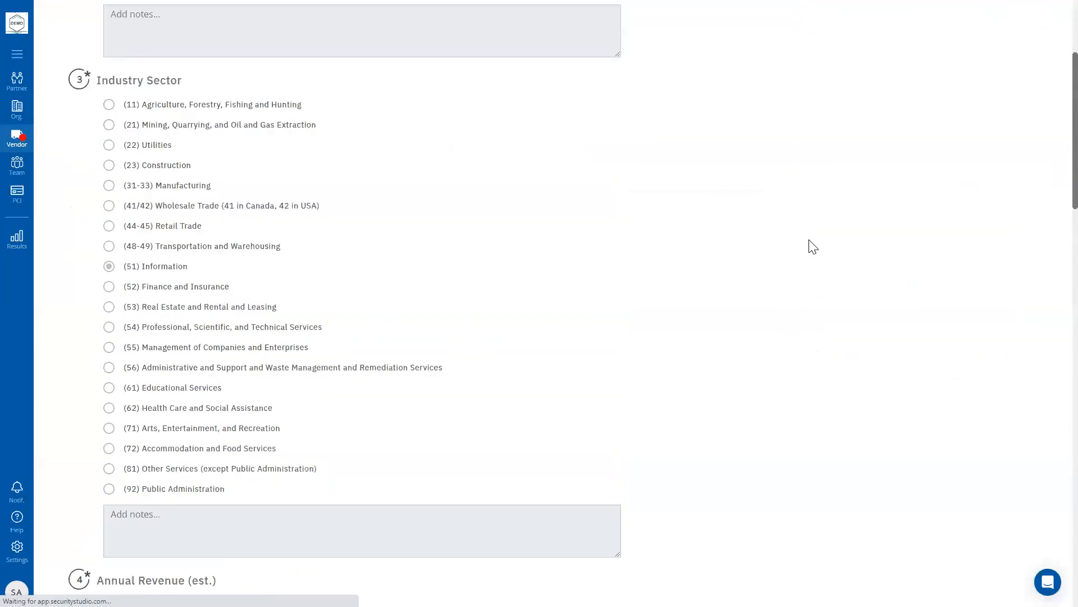
scroll(809, 247, up, 20)
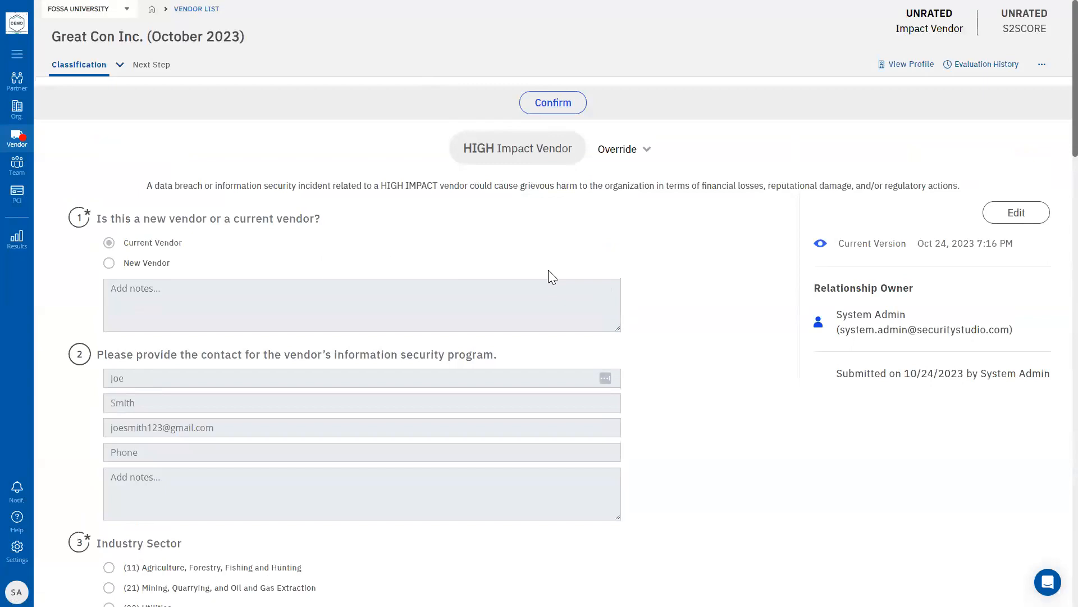
click(15, 496)
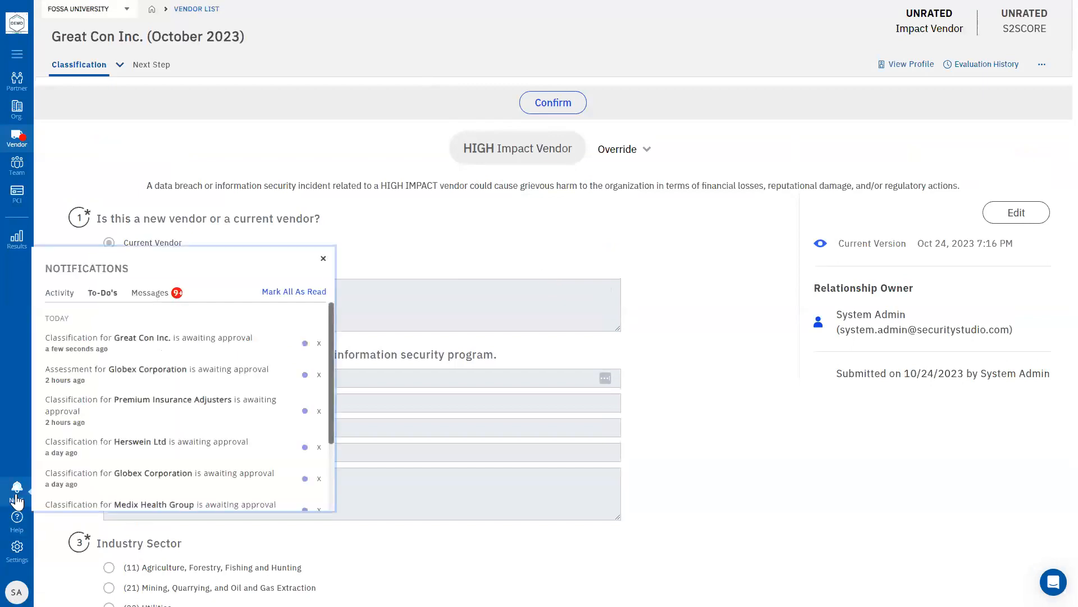
click(56, 294)
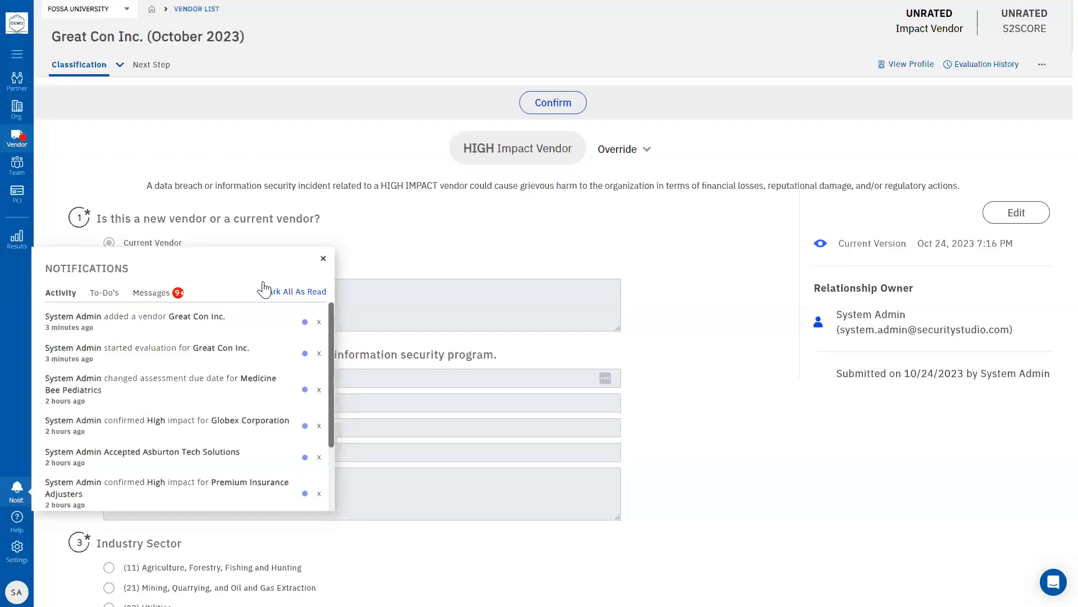
click(323, 260)
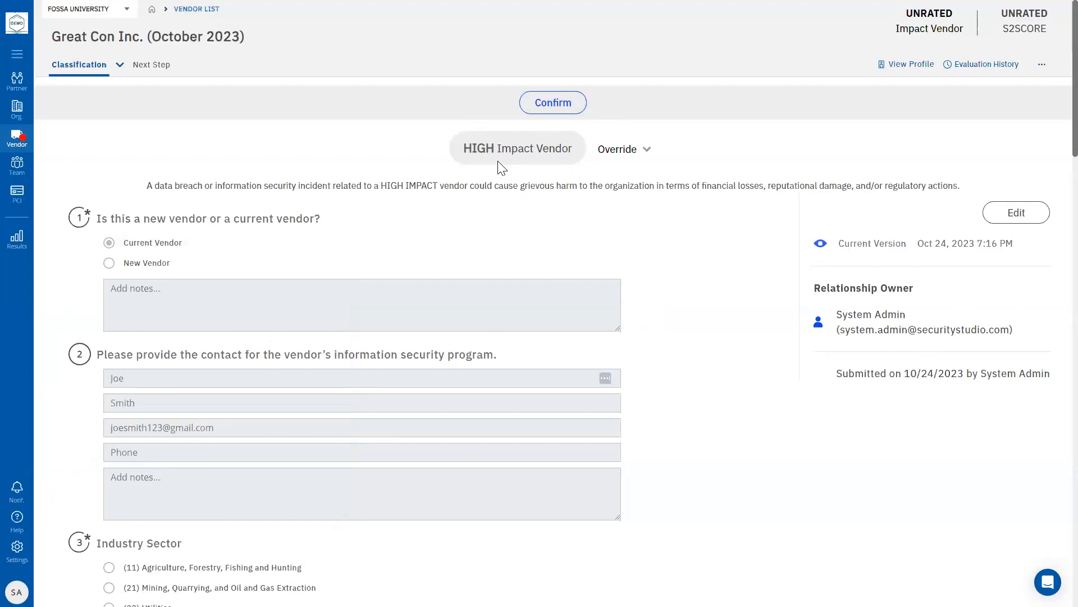
Begin confirming the high impact classification, keeping the default High Template
click(582, 111)
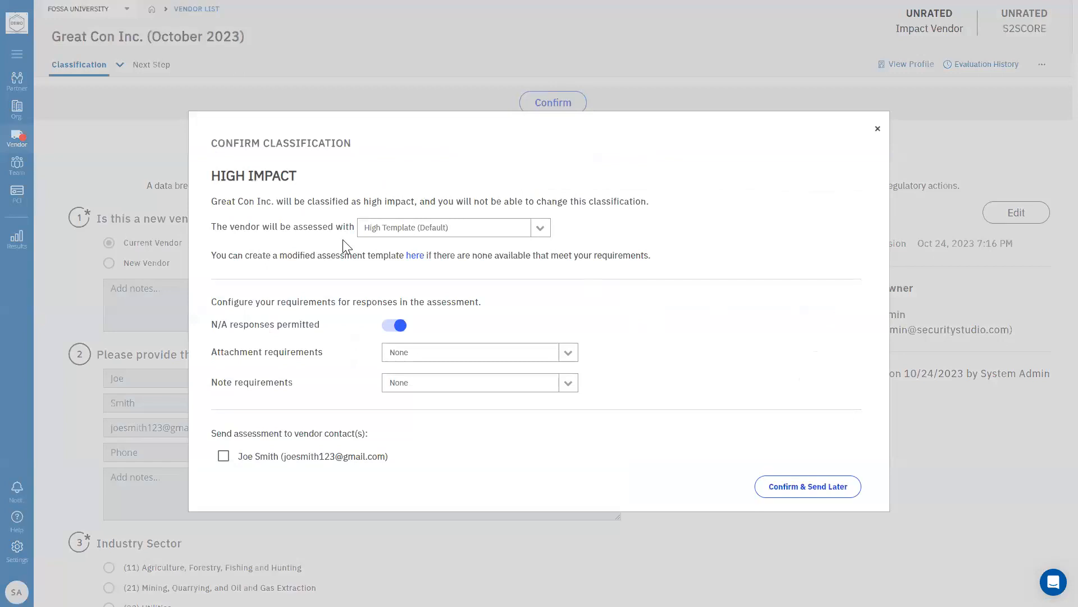
click(541, 230)
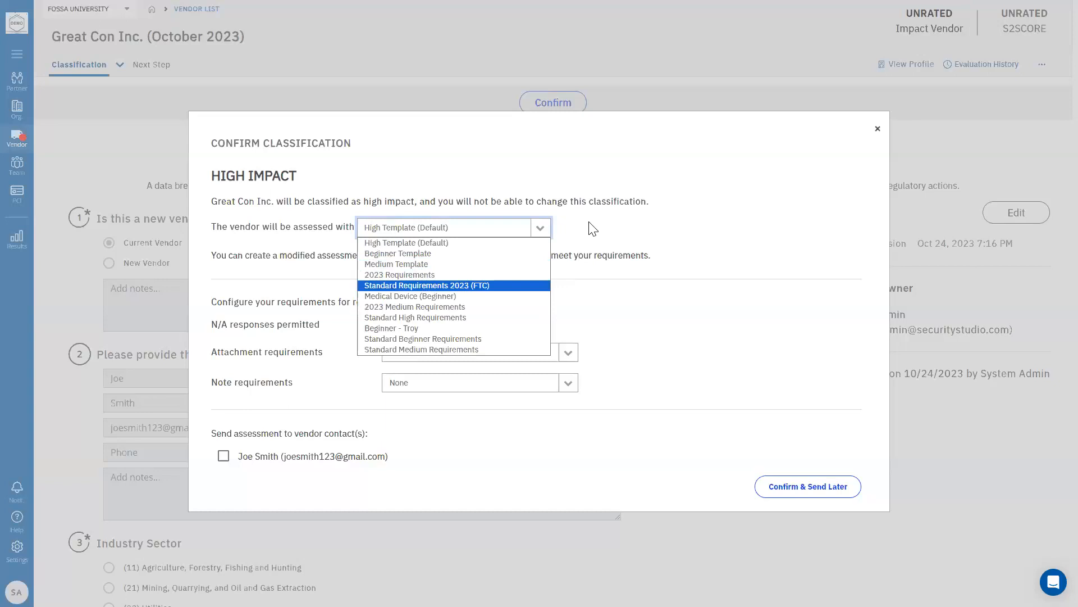
click(578, 250)
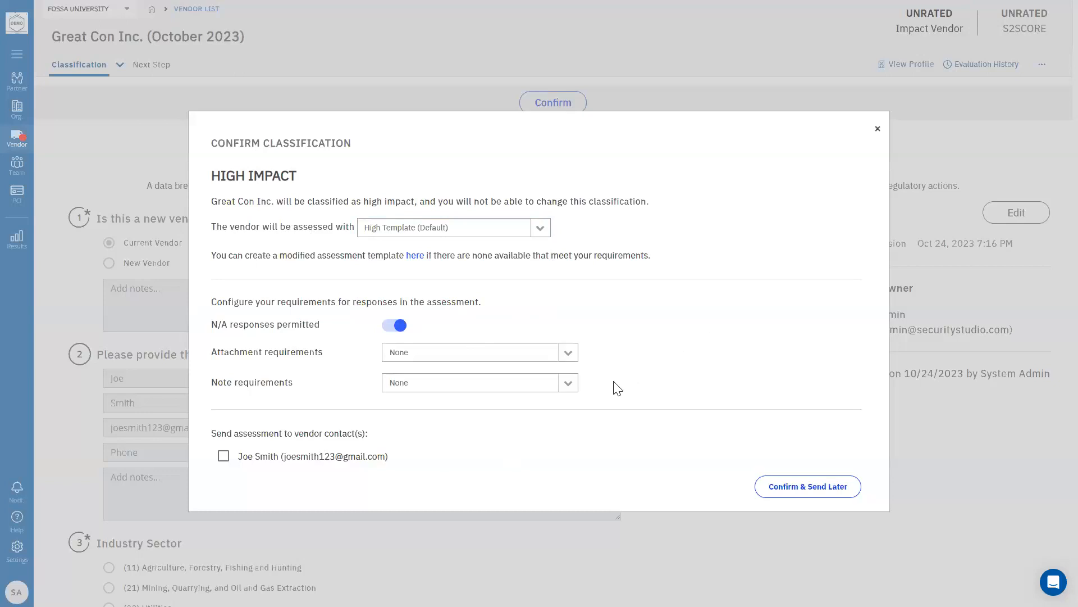
Require notes for N/A statements, include the vendor contact, and confirm and send now
click(558, 385)
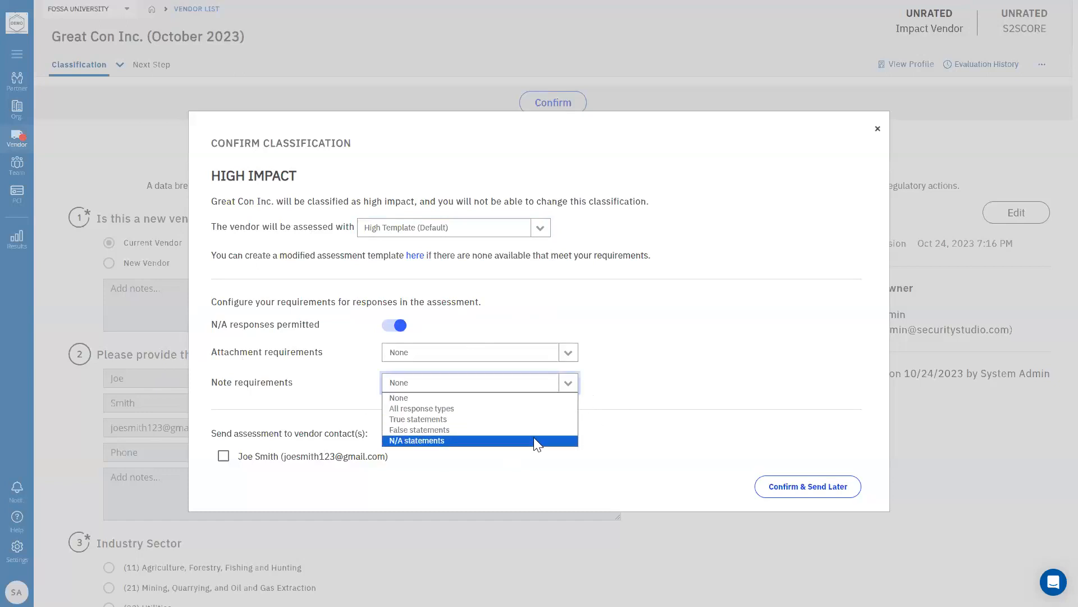
click(535, 441)
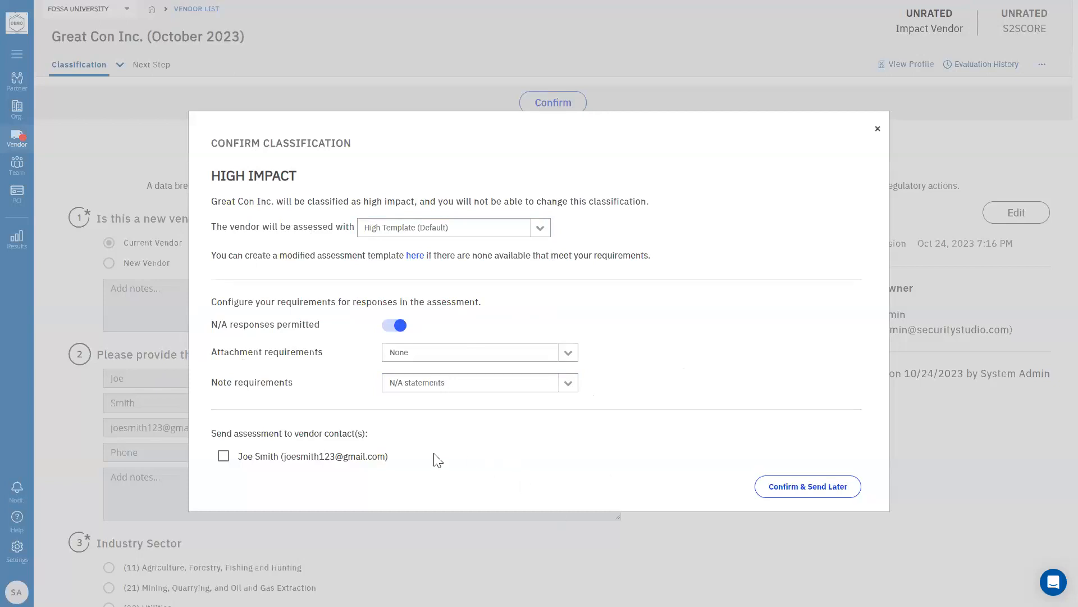
click(217, 463)
click(846, 493)
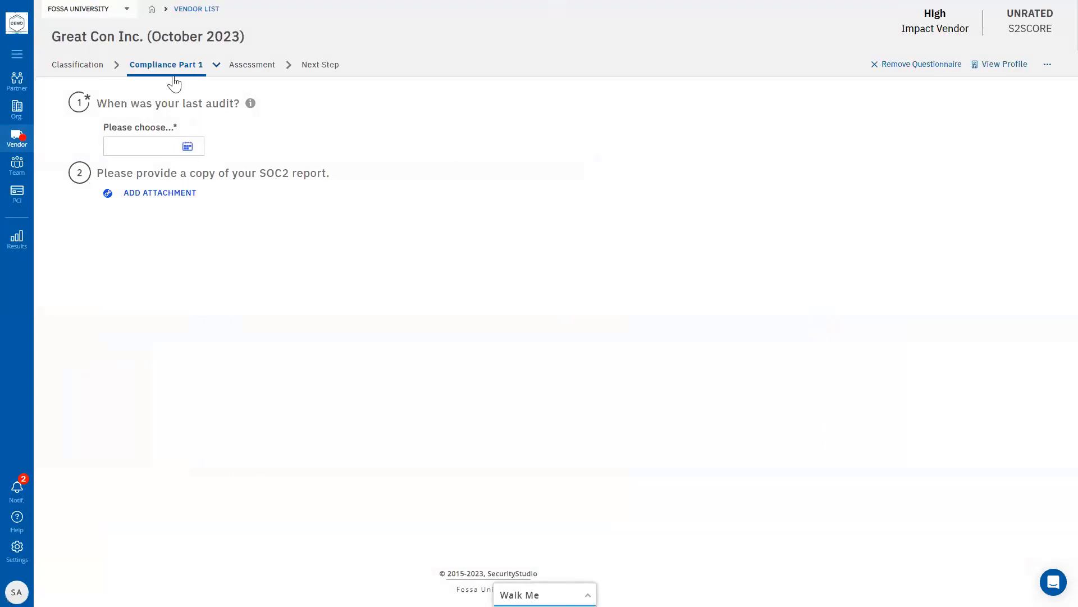
Move from Compliance Part 1 on to the vendor's Assessment tab
click(320, 61)
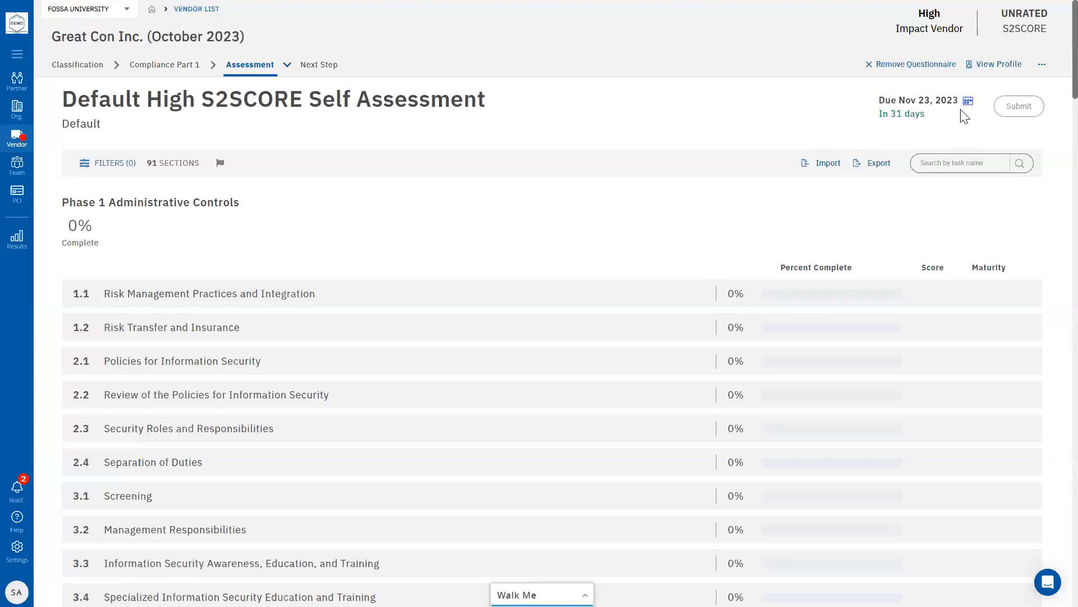
Open section 1.1 Risk Management Practices and Integration from the assessment index
click(335, 301)
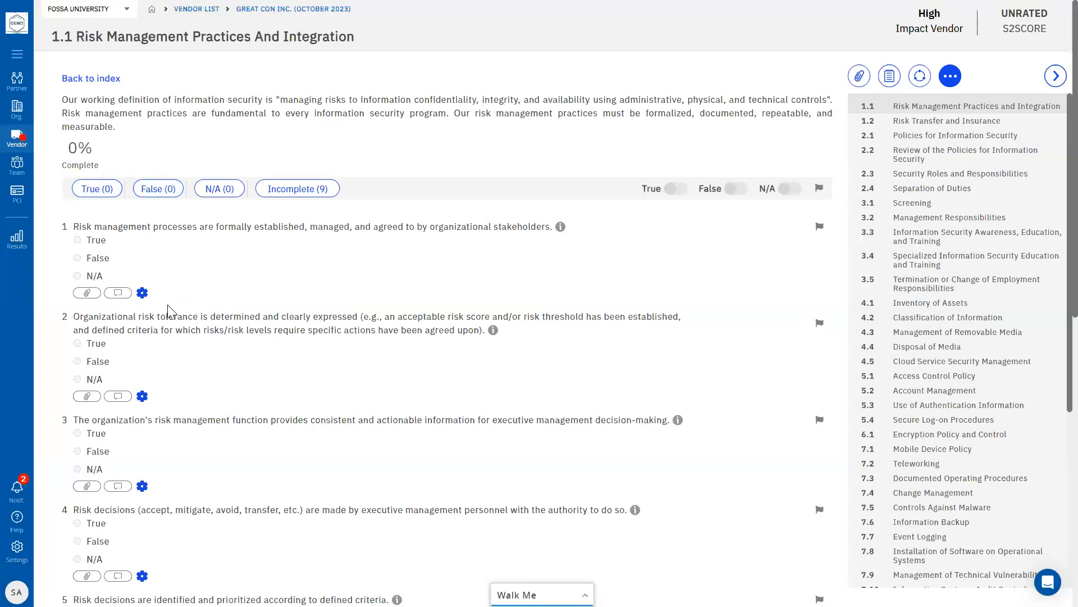
Make question 1 require an attachment when True and no longer require a note
click(142, 293)
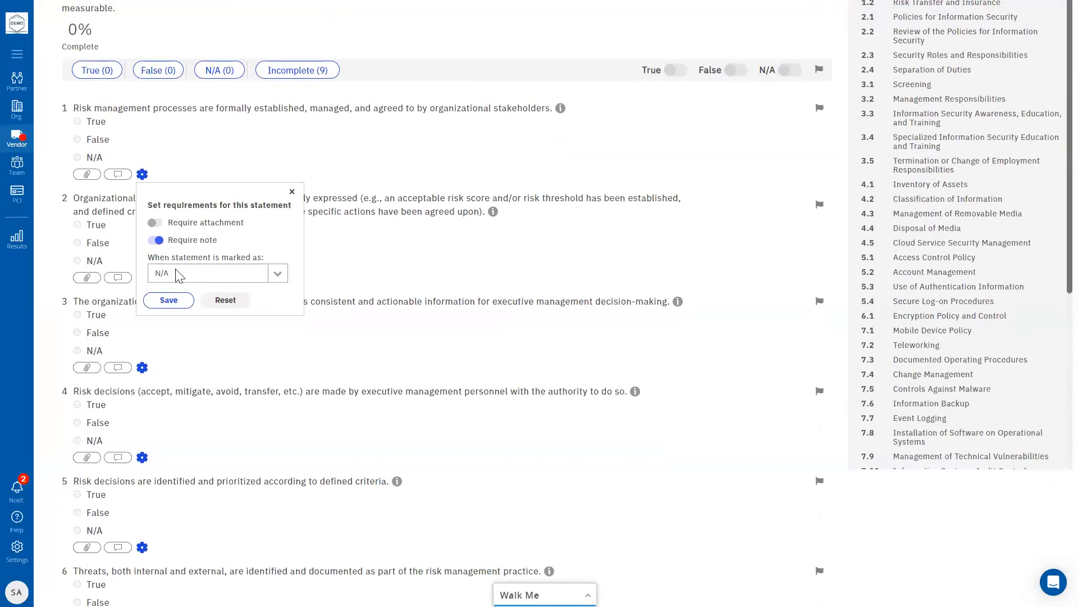
click(155, 222)
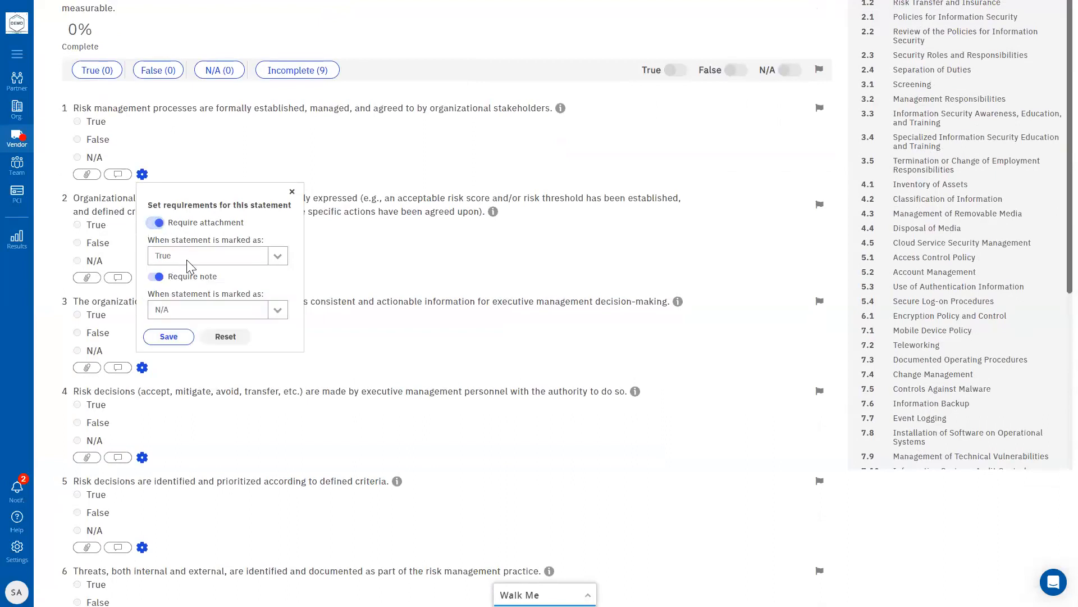
click(190, 262)
click(194, 287)
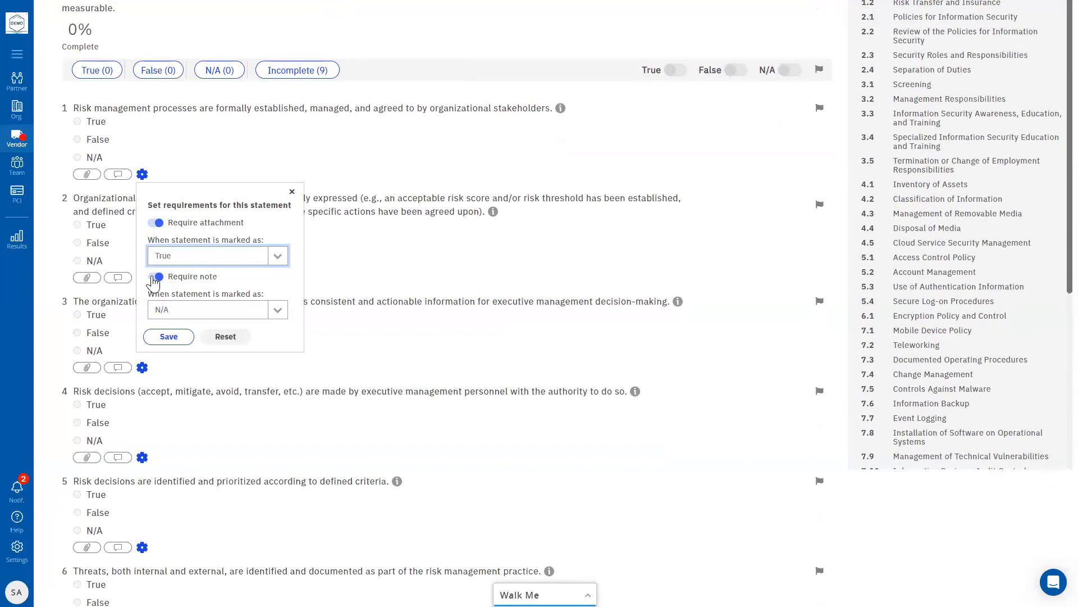
click(155, 277)
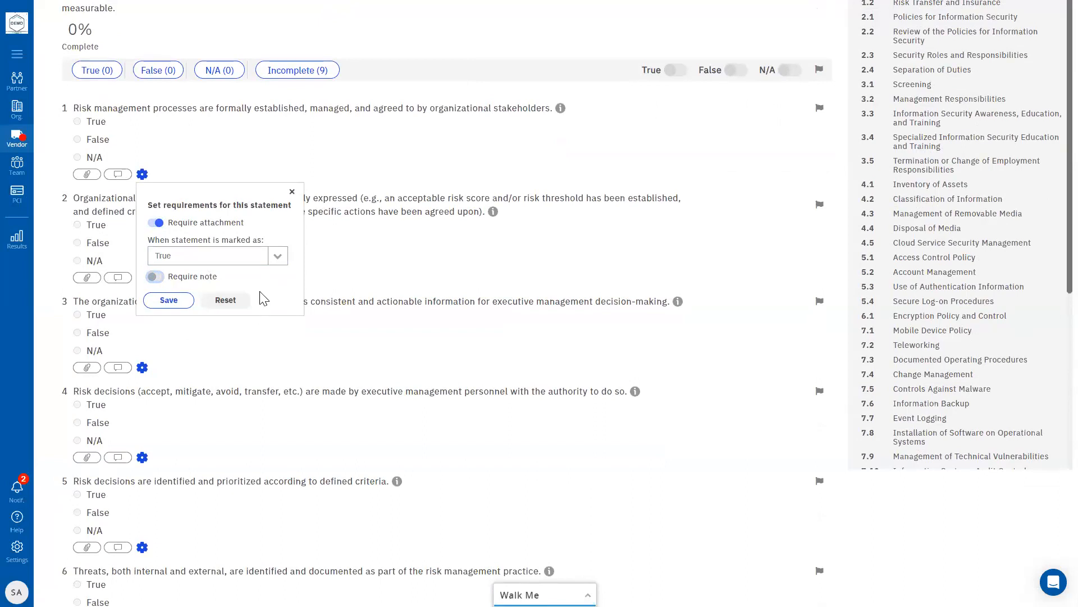
click(292, 193)
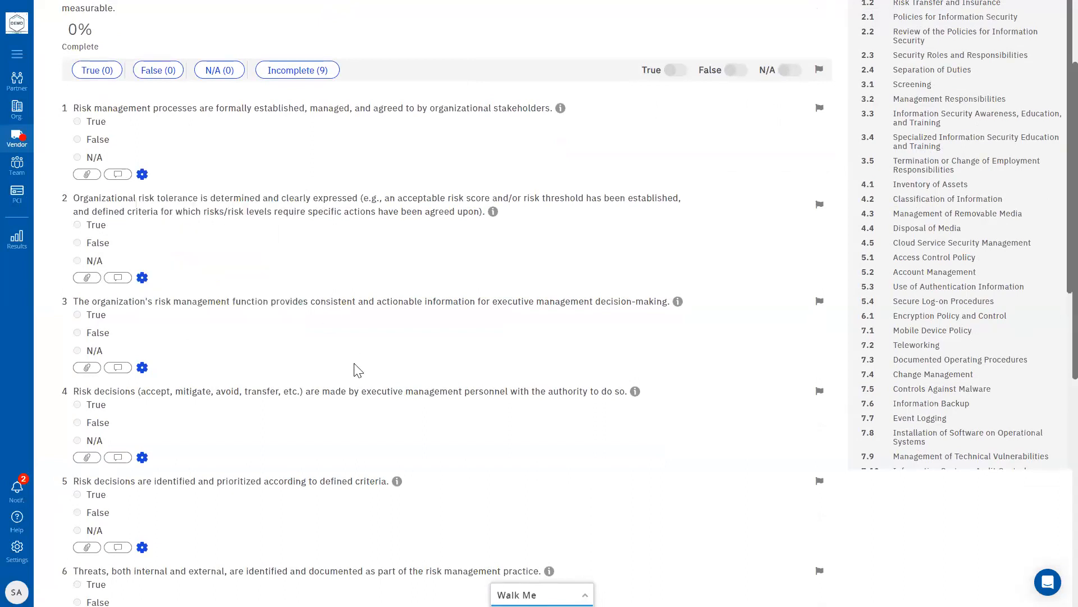
Mark every statement in section 1.1 True and return to the section index
scroll(358, 370, up, 2)
click(679, 182)
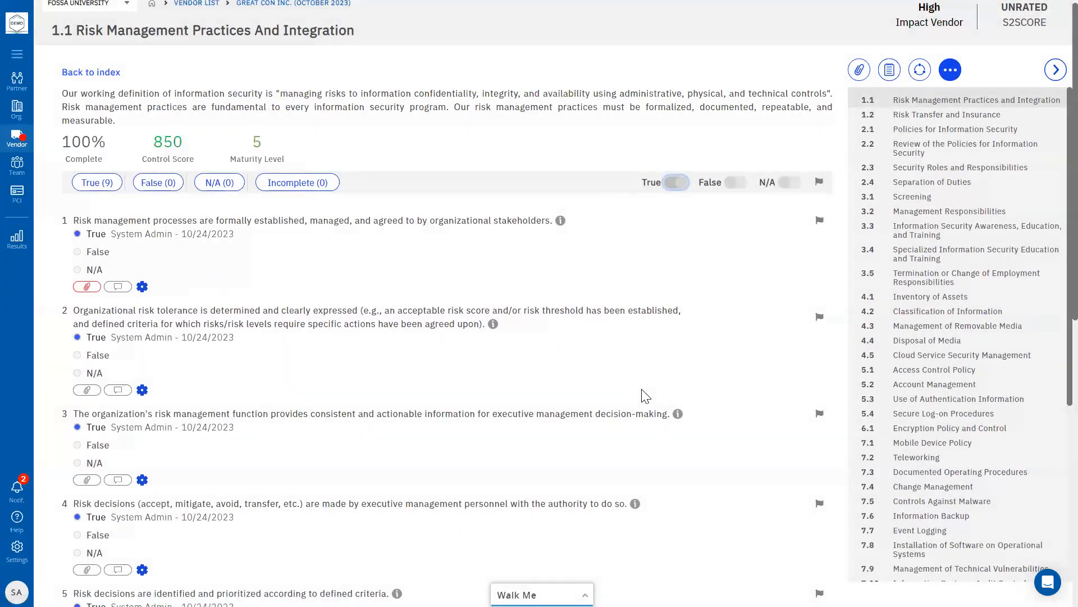
scroll(107, 59, up, 1)
click(97, 80)
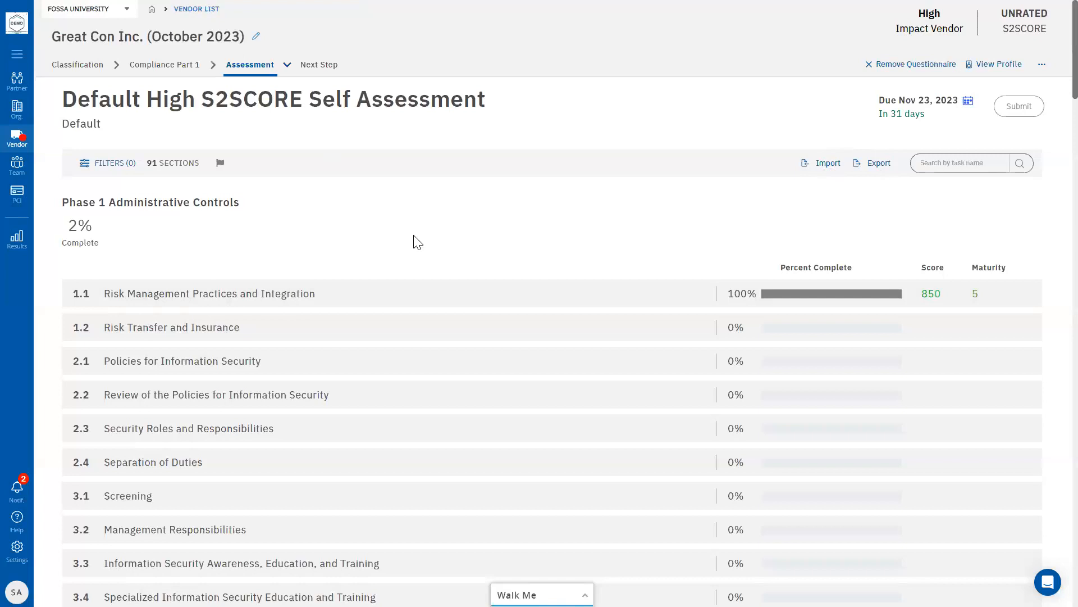
Return to the vendor list and show the Assessment tab's vendors with progress, due date and S2SCORE
click(194, 10)
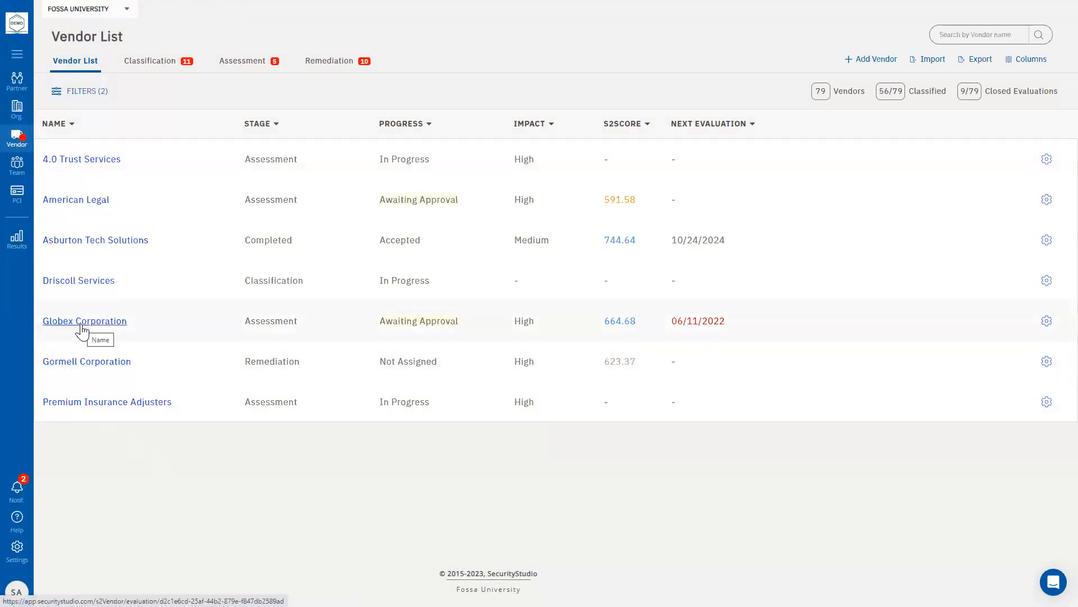
click(236, 61)
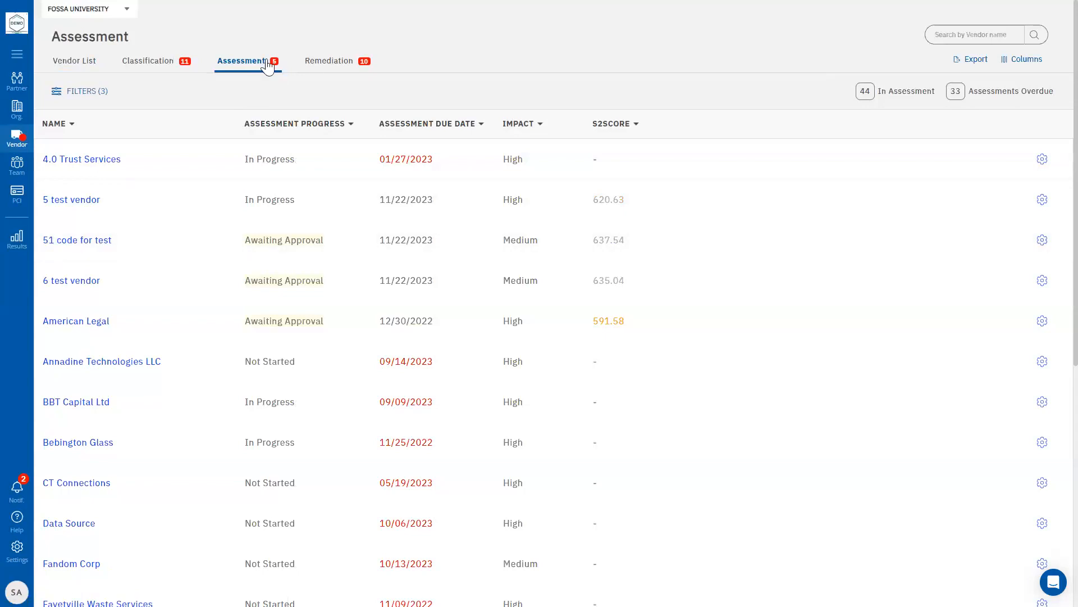
Open Globex Corporation's vendor assessment page from the Assessment list
scroll(325, 213, down, 5)
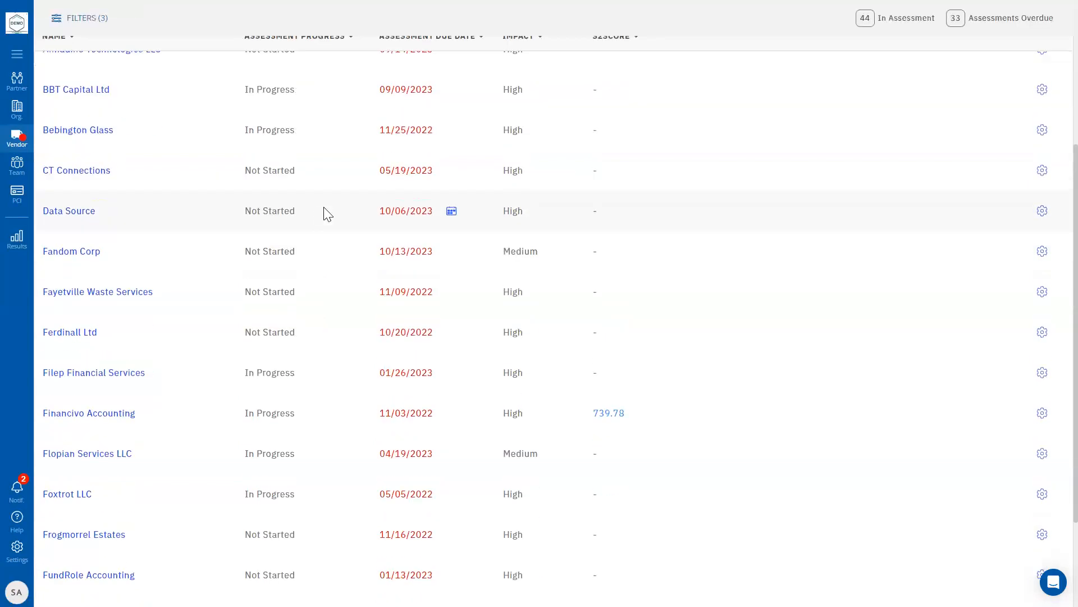
scroll(326, 216, down, 2)
scroll(308, 241, down, 4)
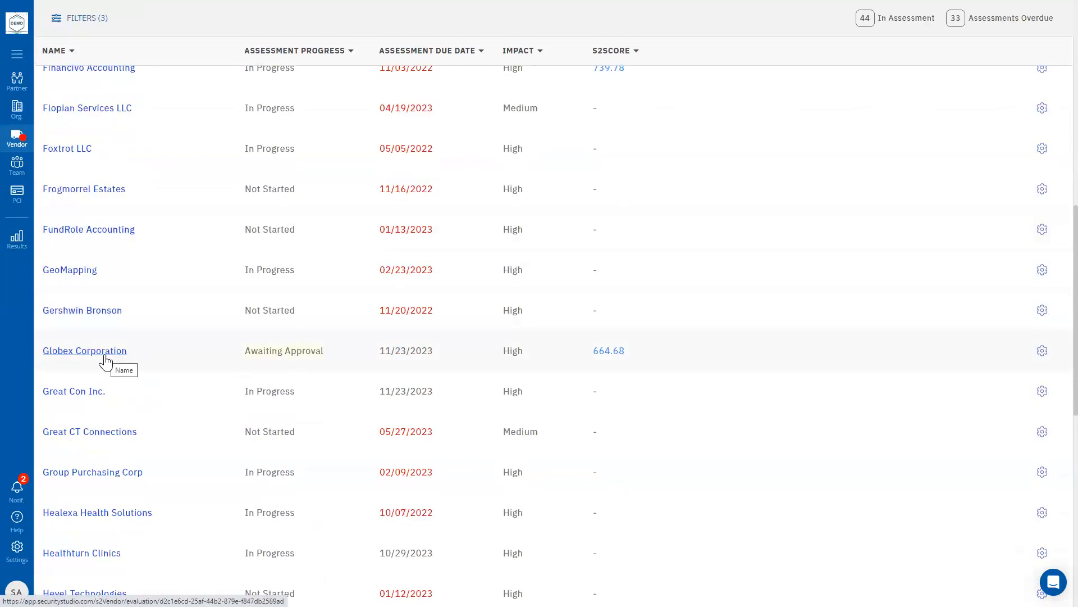
click(106, 360)
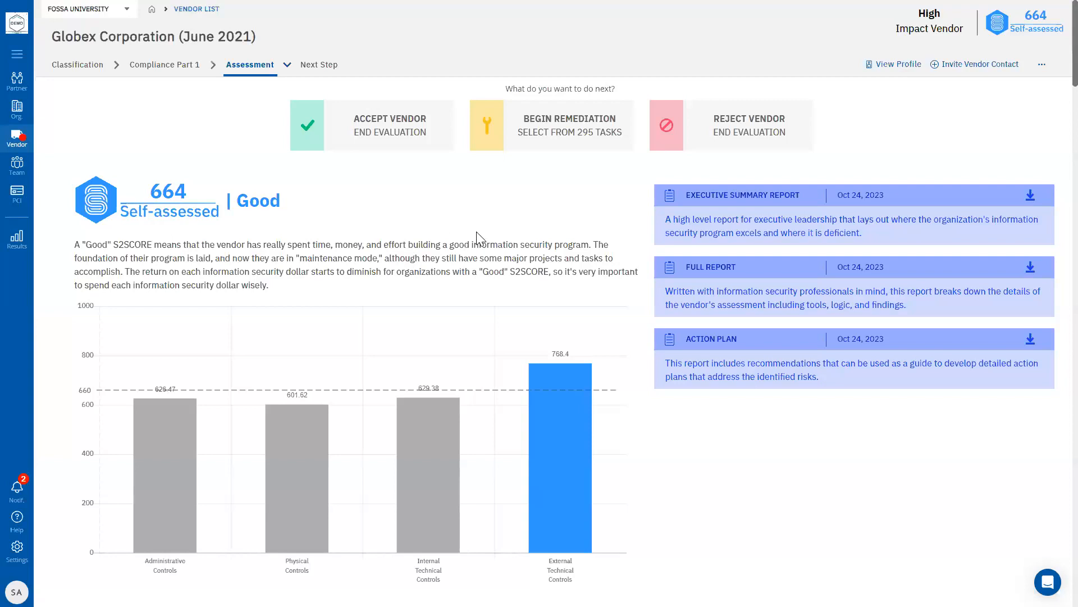
Review the Phase 1 section scores and open section 2.1 Policies for Information Security
scroll(562, 236, down, 1)
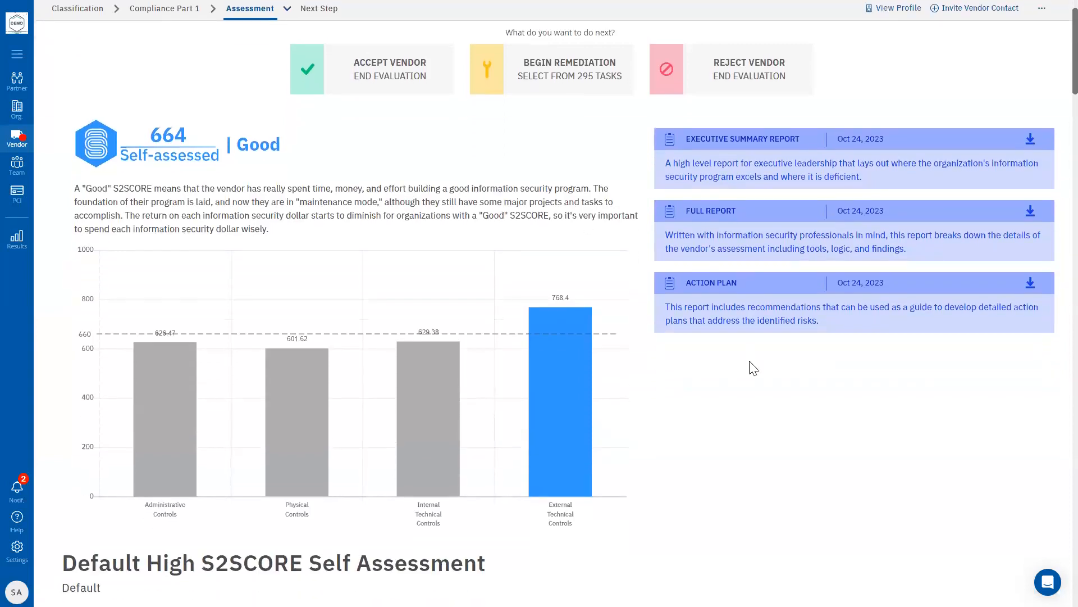
scroll(751, 367, down, 2)
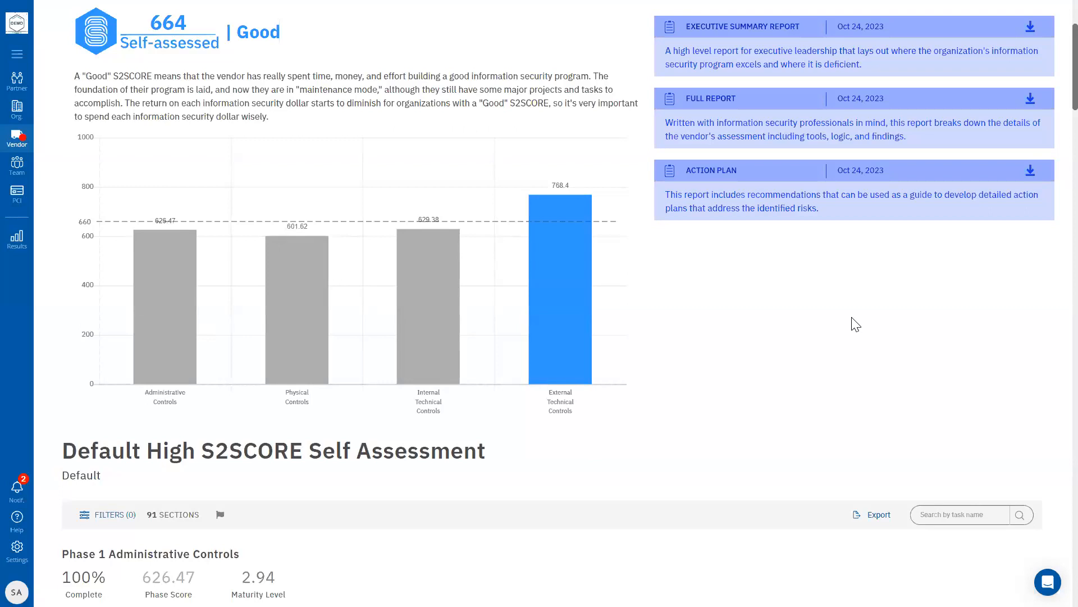
scroll(855, 325, down, 7)
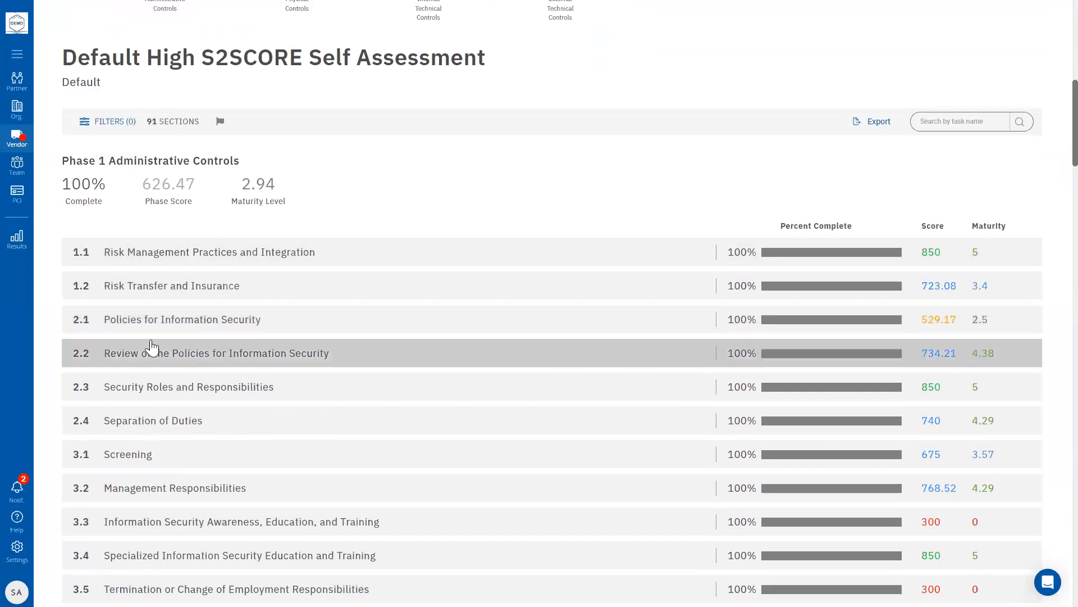
click(215, 320)
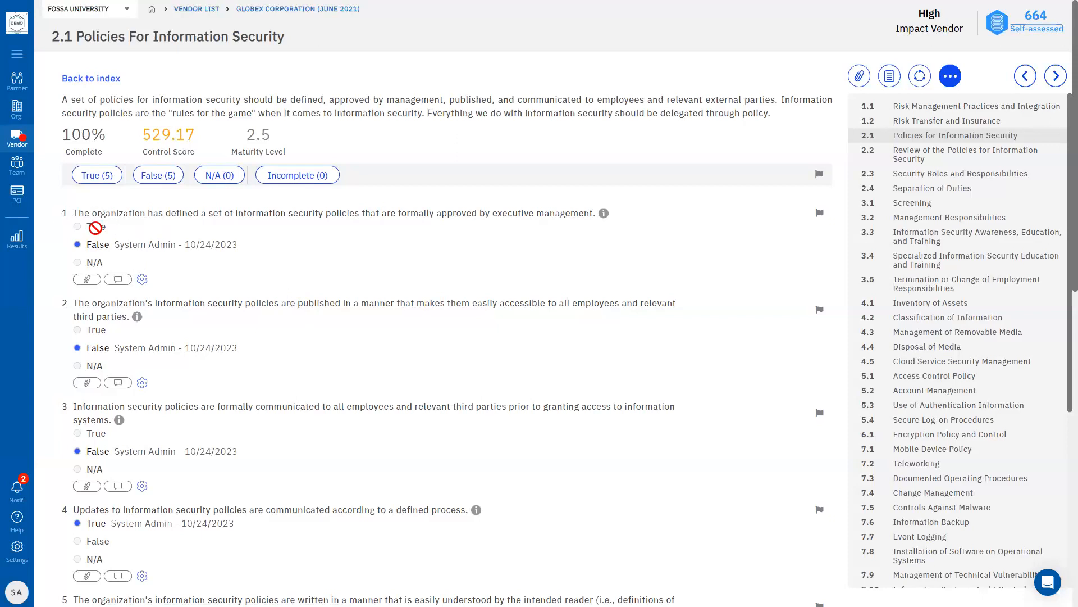
Flag question 1 of Policies For Information Security red, then return to Globex's assessment overview
click(819, 212)
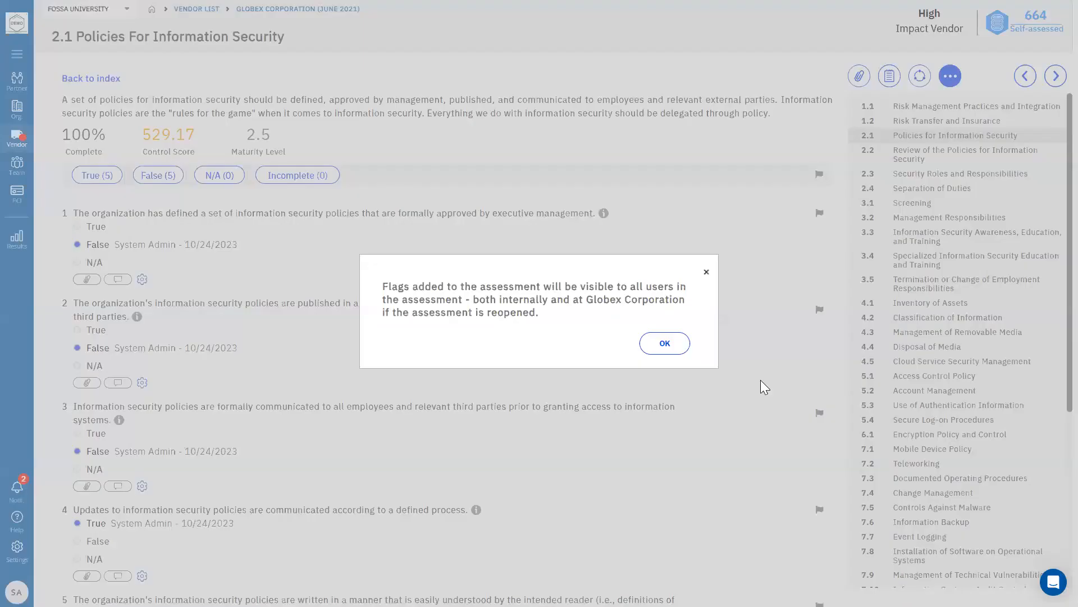
click(660, 351)
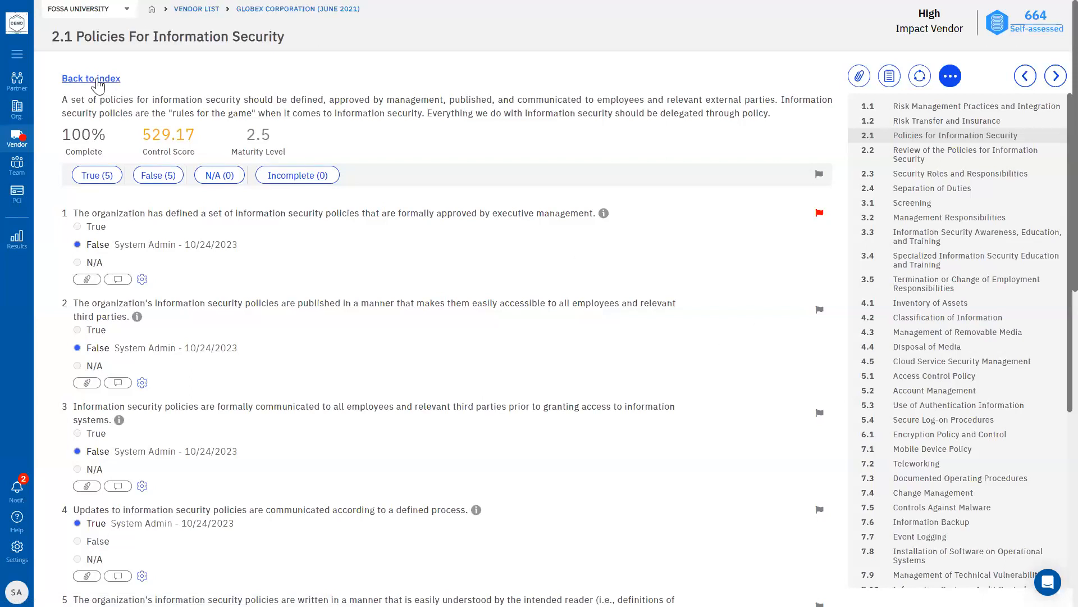
click(76, 79)
Filter Globex's assessment to flagged sections only (just 2.1), then show all sections again
scroll(523, 222, up, 8)
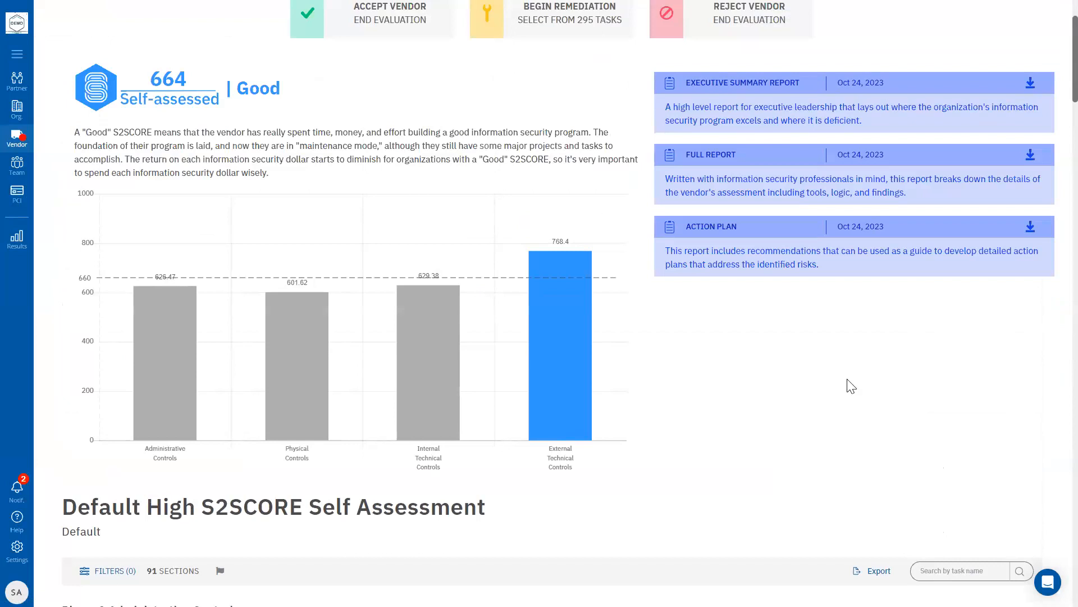
scroll(1012, 513, down, 4)
scroll(600, 398, down, 2)
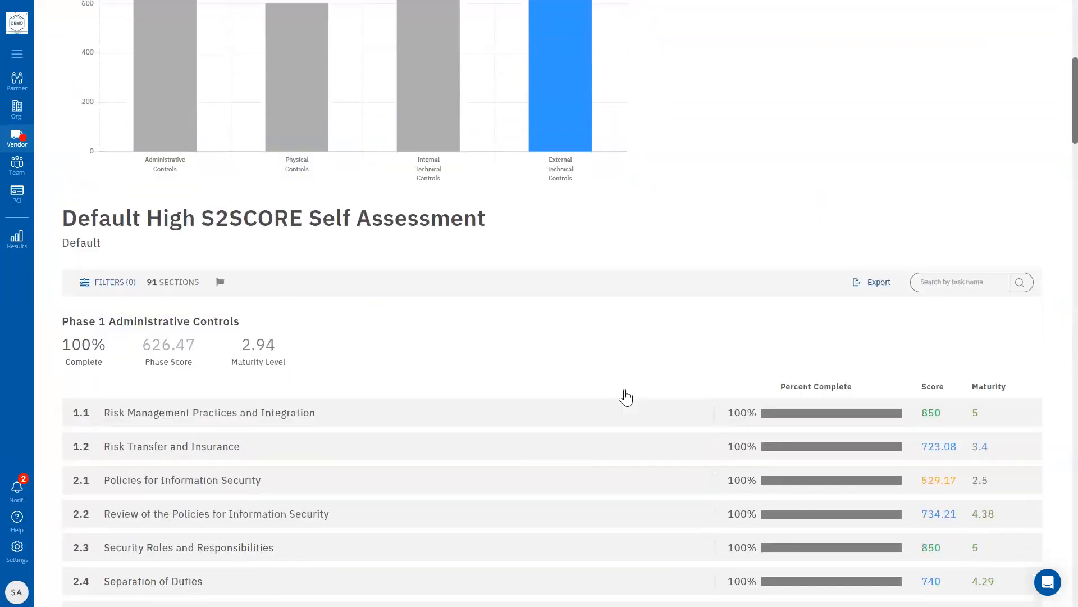
click(218, 235)
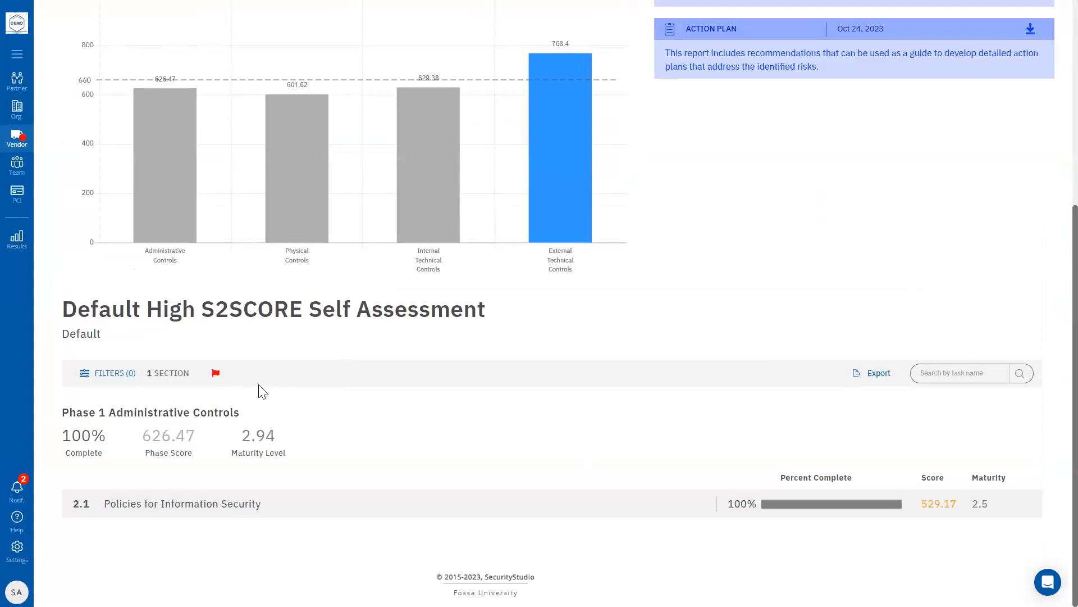
click(216, 374)
Look at the evaluation's extra options without choosing any, then go back to the Vendor List
scroll(603, 424, up, 5)
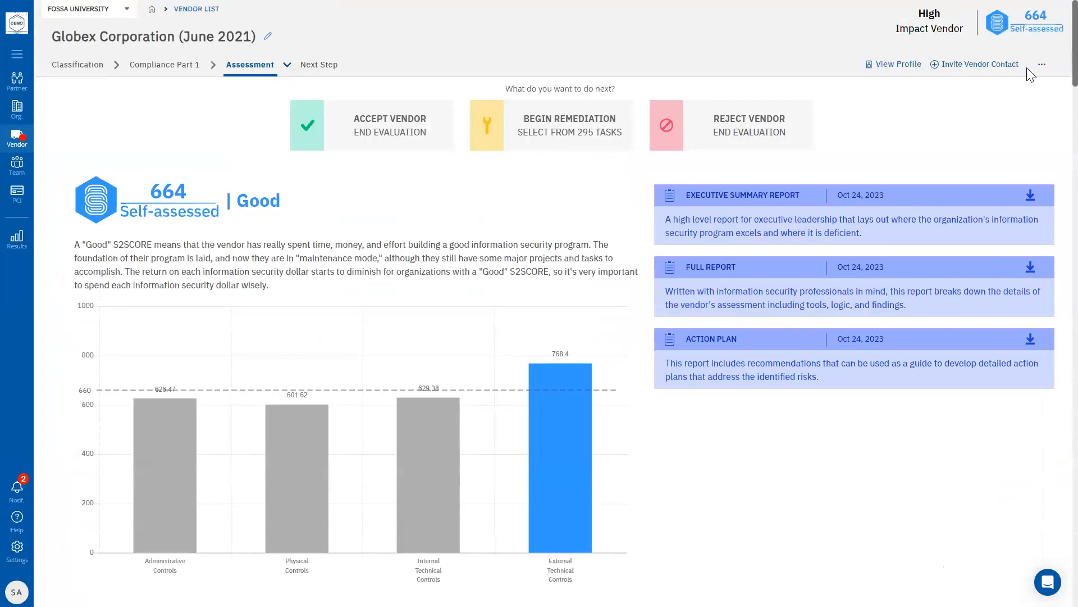
click(1042, 64)
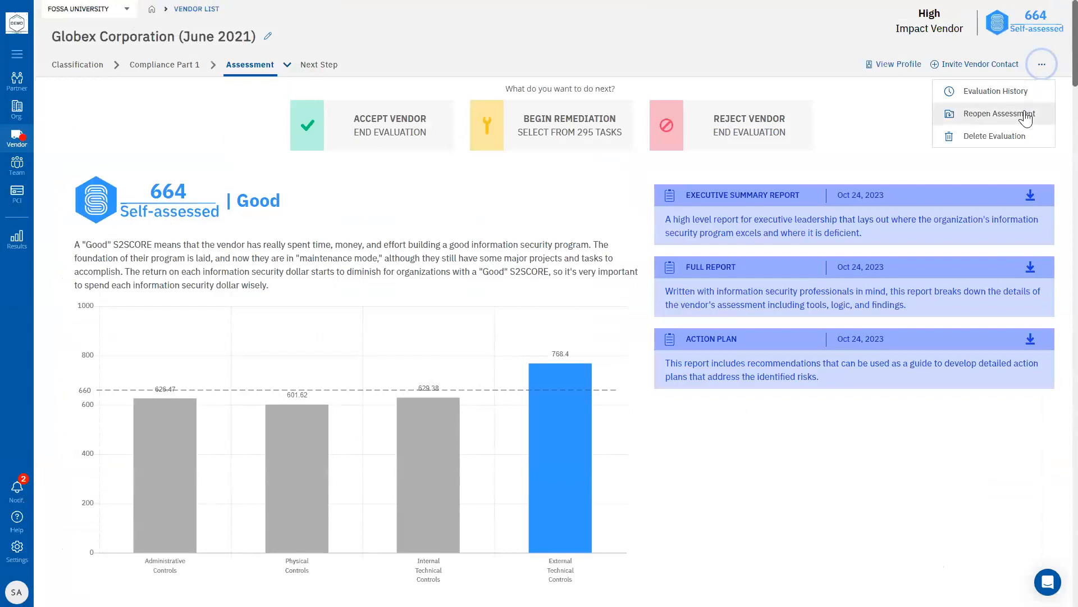
click(487, 186)
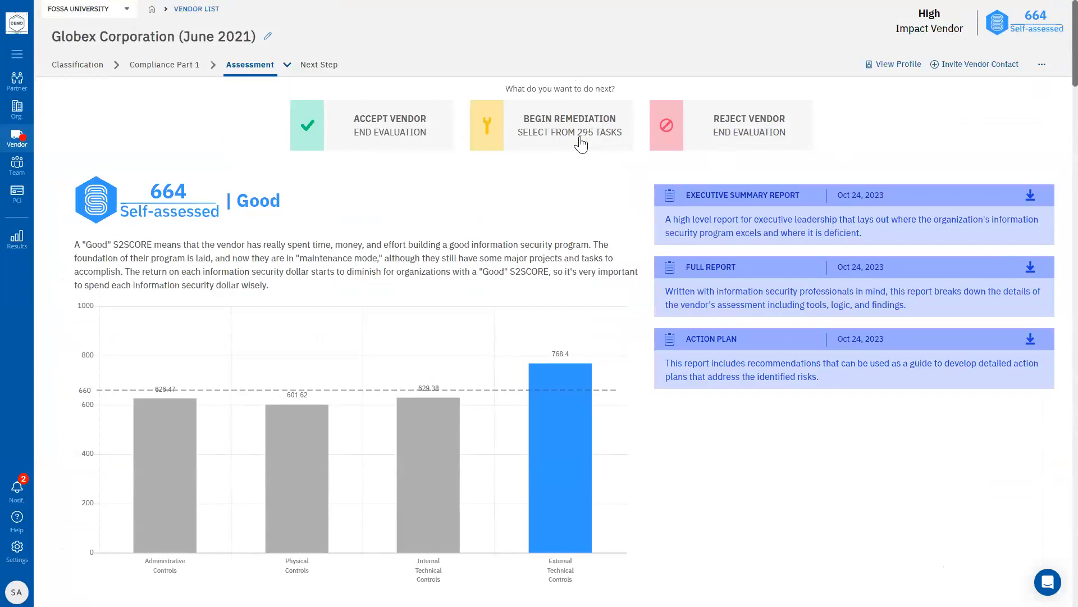
click(195, 10)
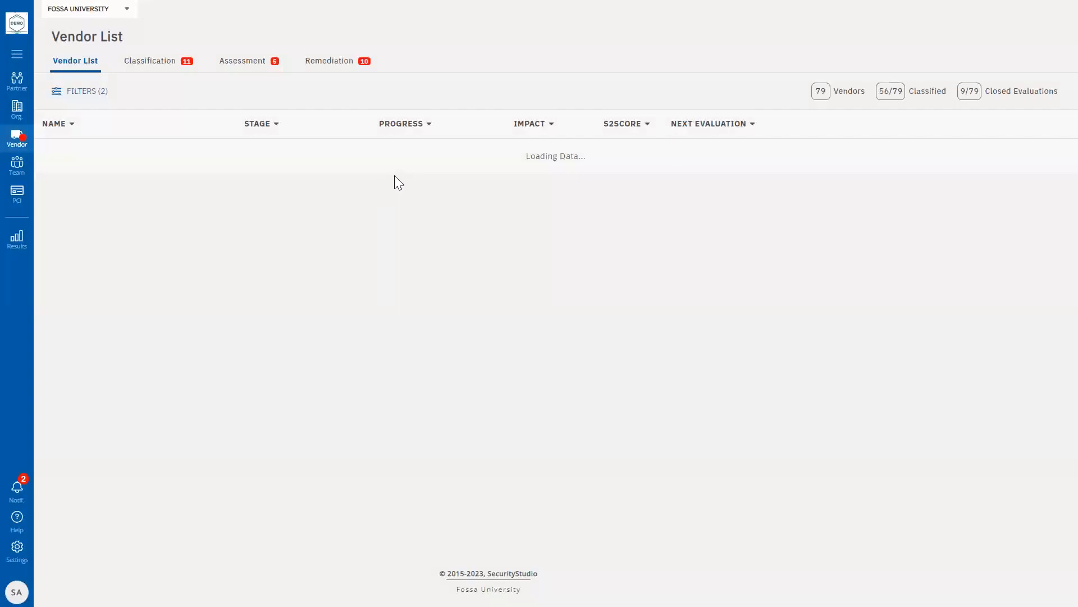
Open Gormell Corporation's April 2022 remediation list and postpone adding a vendor contact
click(357, 66)
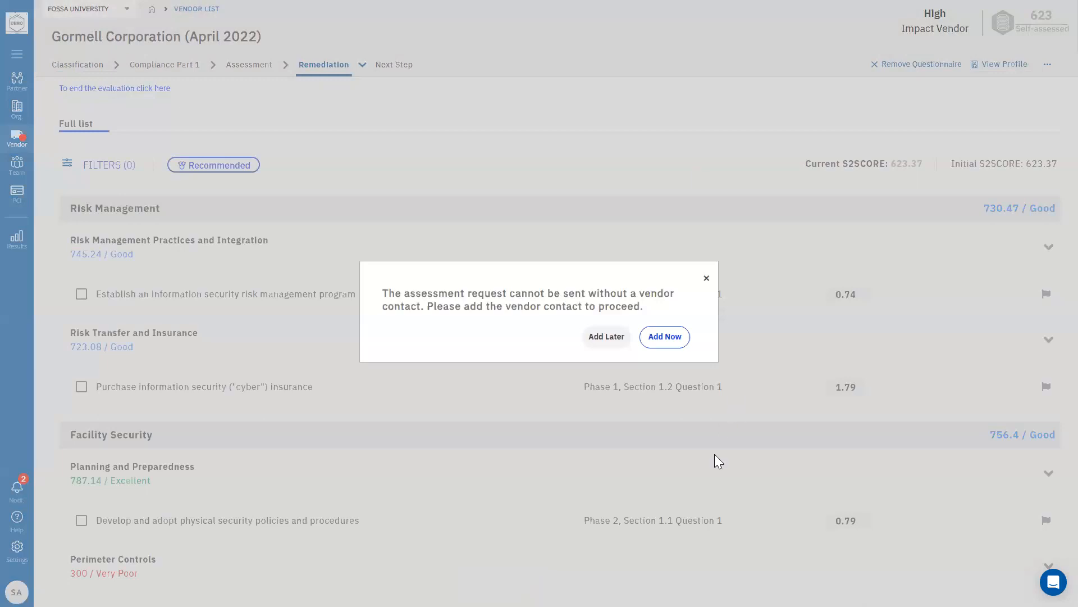
click(607, 336)
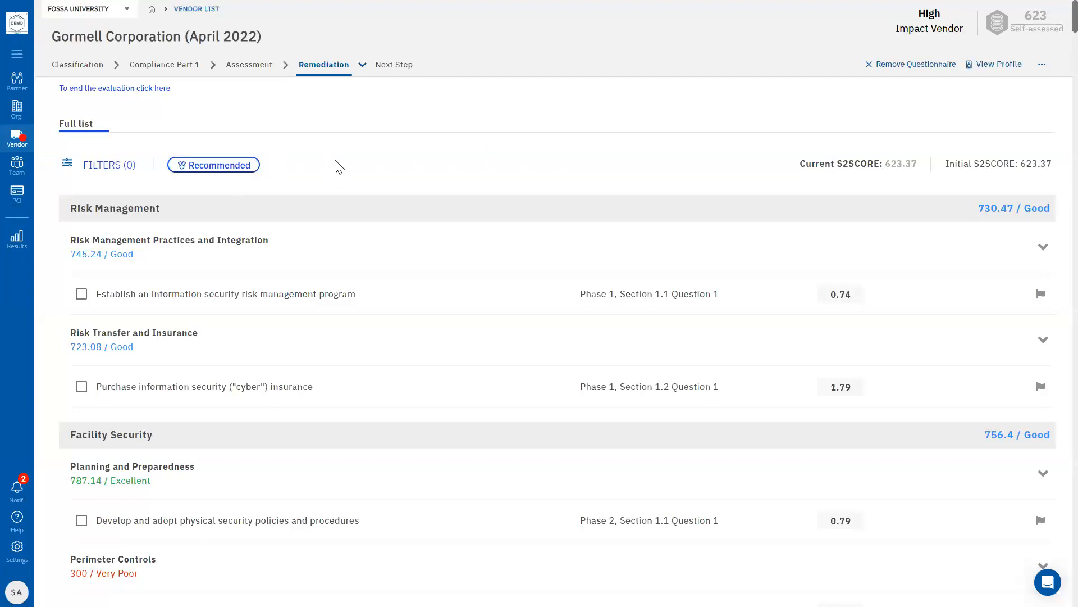
Show only recommended tasks and check the critical-severity, known-exploit and high-severity vulnerability tasks
click(216, 166)
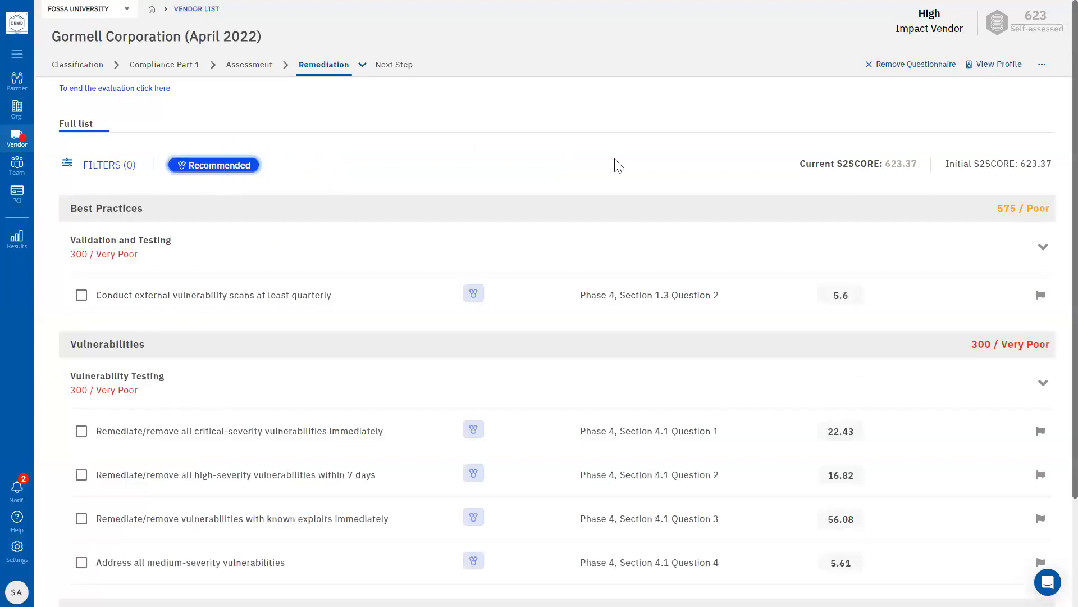
scroll(618, 162, down, 1)
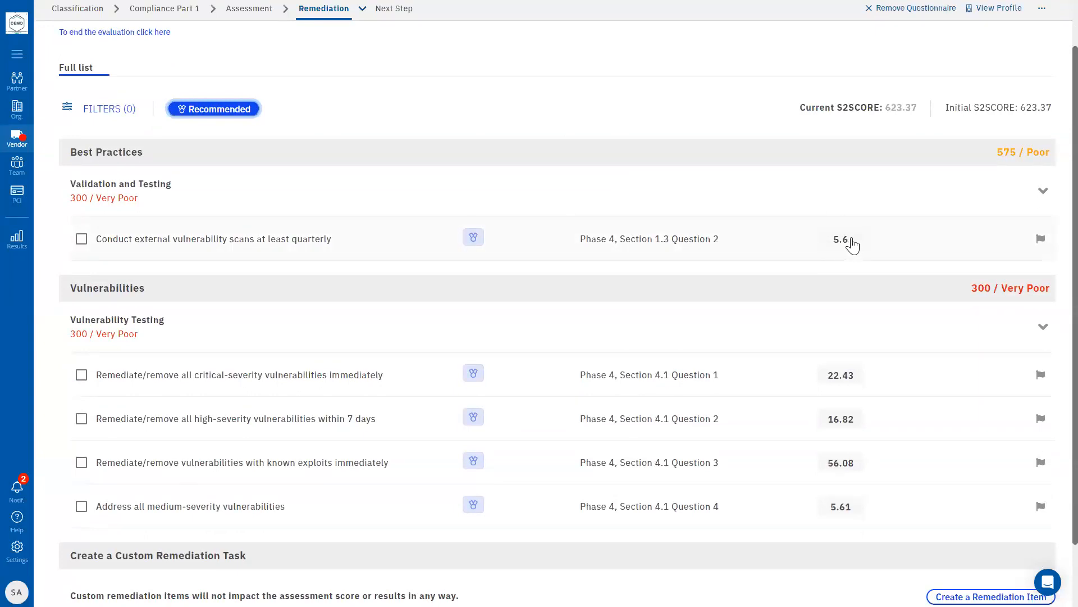
scroll(852, 238, down, 2)
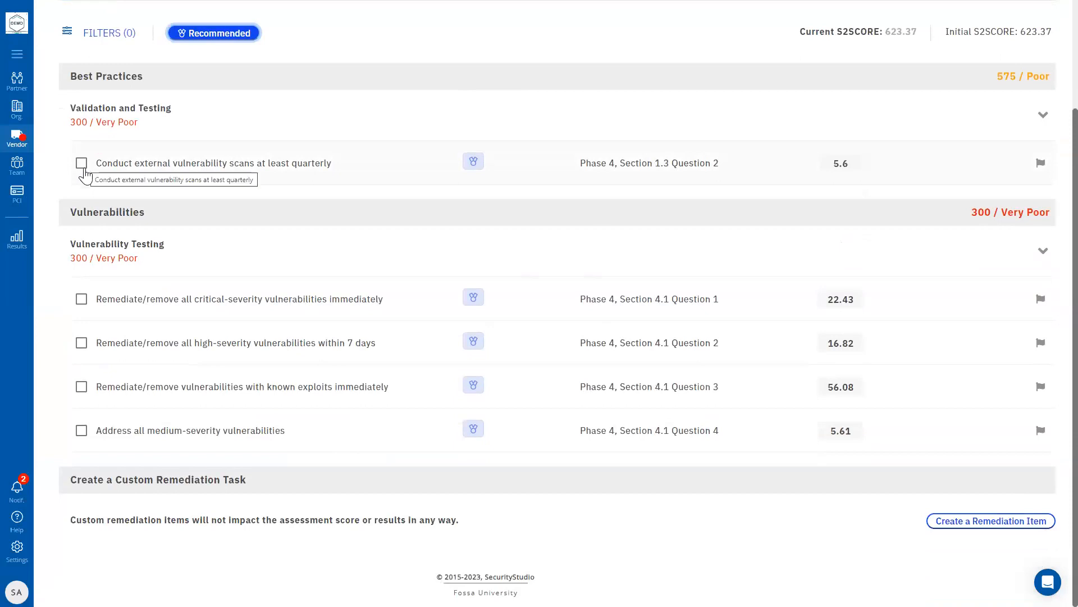
click(81, 299)
click(81, 387)
click(83, 344)
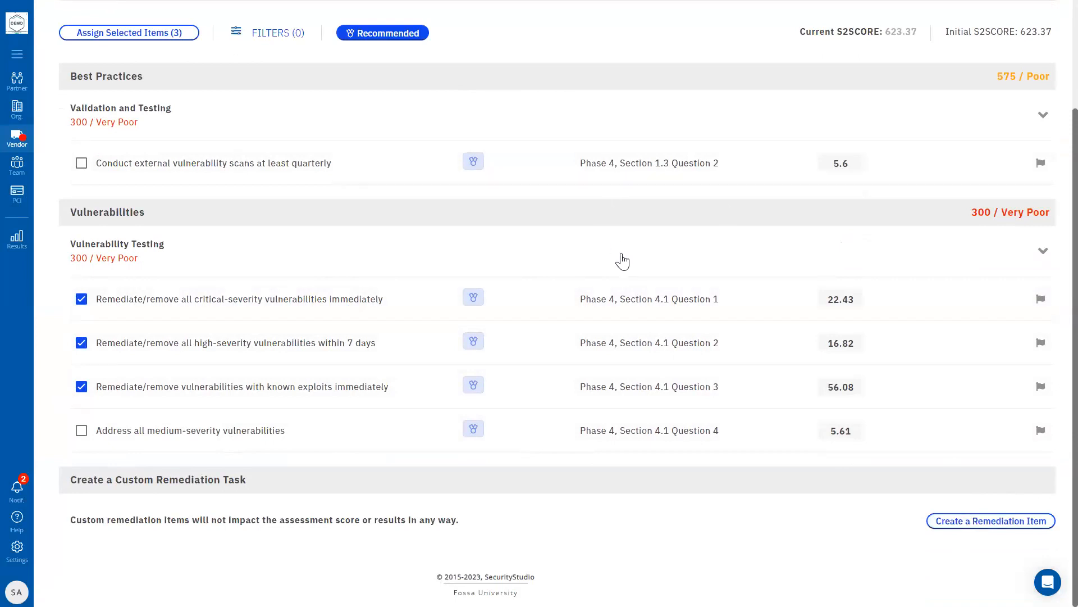
scroll(622, 262, up, 3)
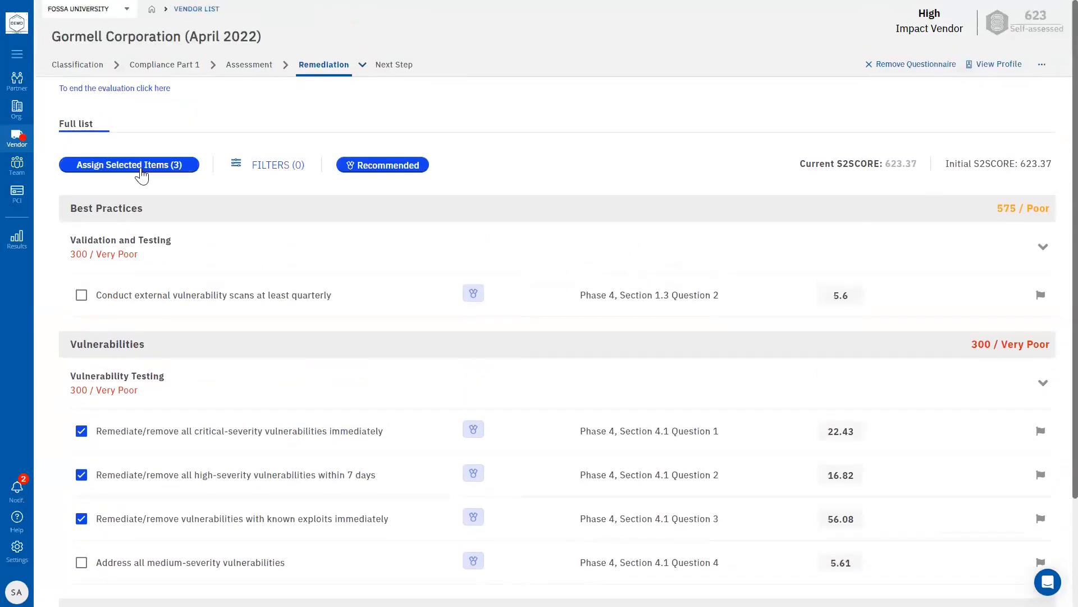
Assign the three selected vulnerability tasks due 01/19/2024, then bring up the end-evaluation choices
click(141, 174)
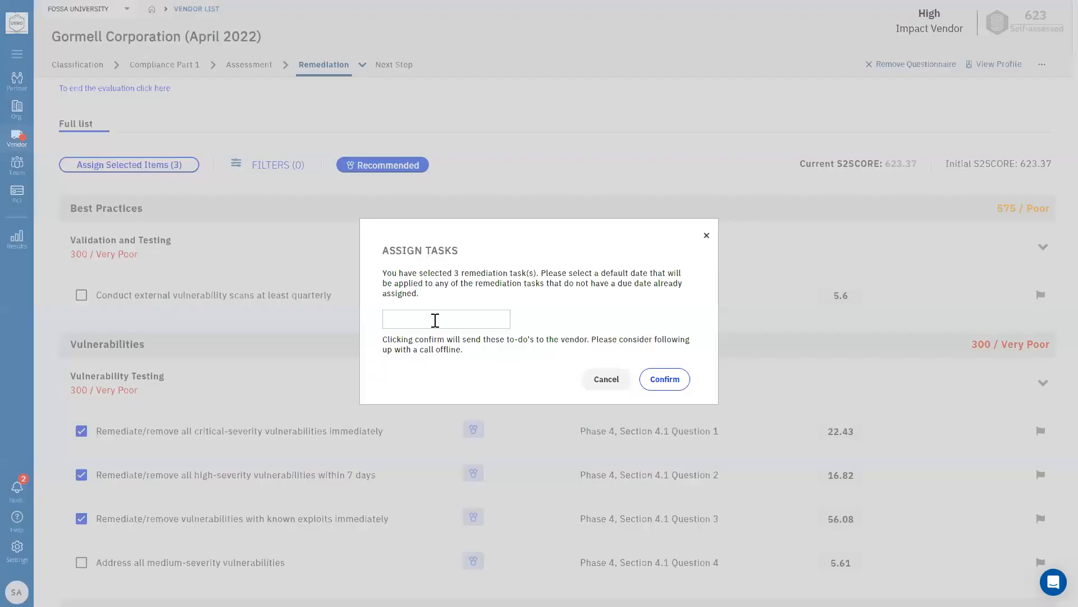
click(433, 318)
click(514, 341)
click(514, 341)
click(514, 341)
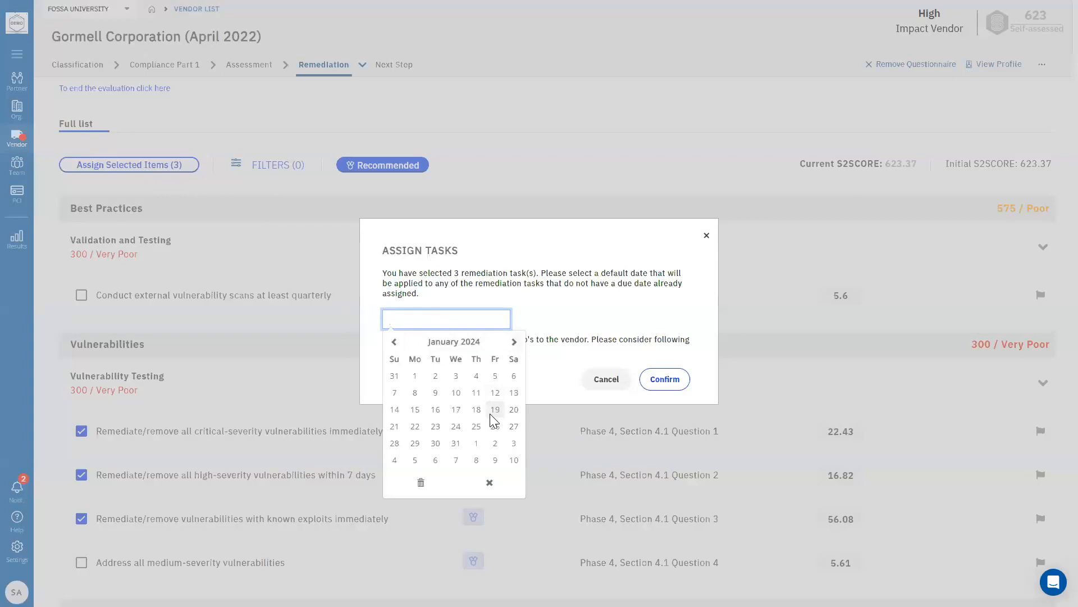
click(495, 410)
click(665, 390)
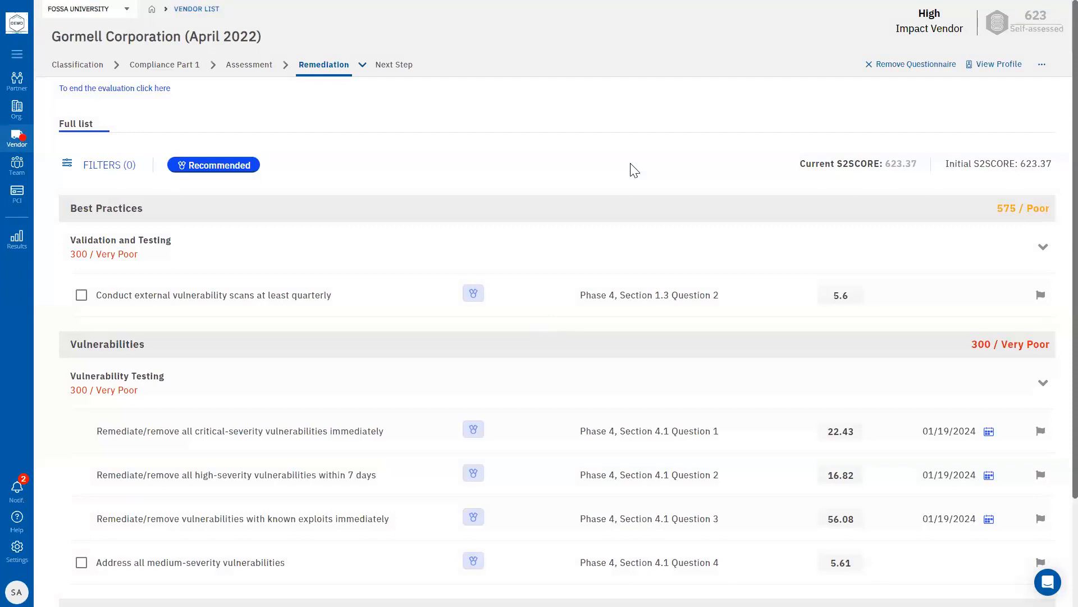
click(120, 90)
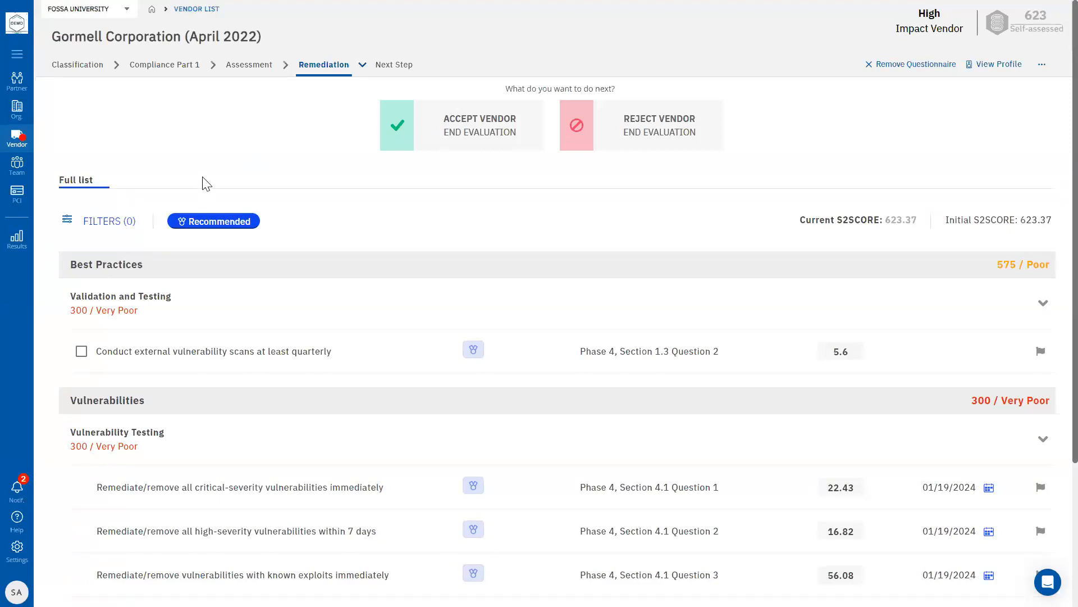
Accept Gormell Corporation as a vendor and confirm it
click(459, 129)
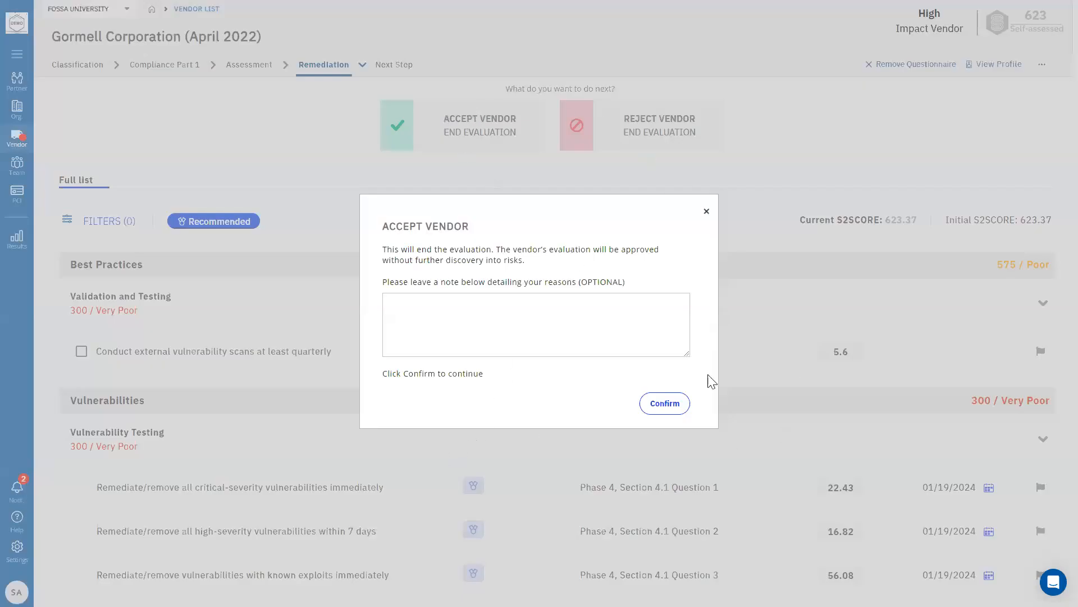
click(663, 408)
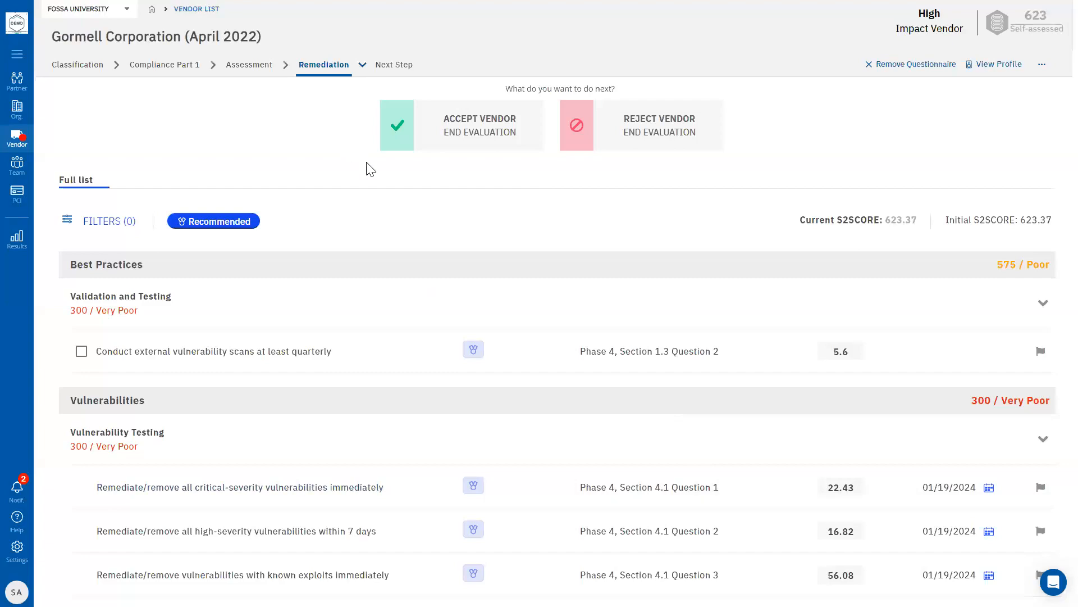